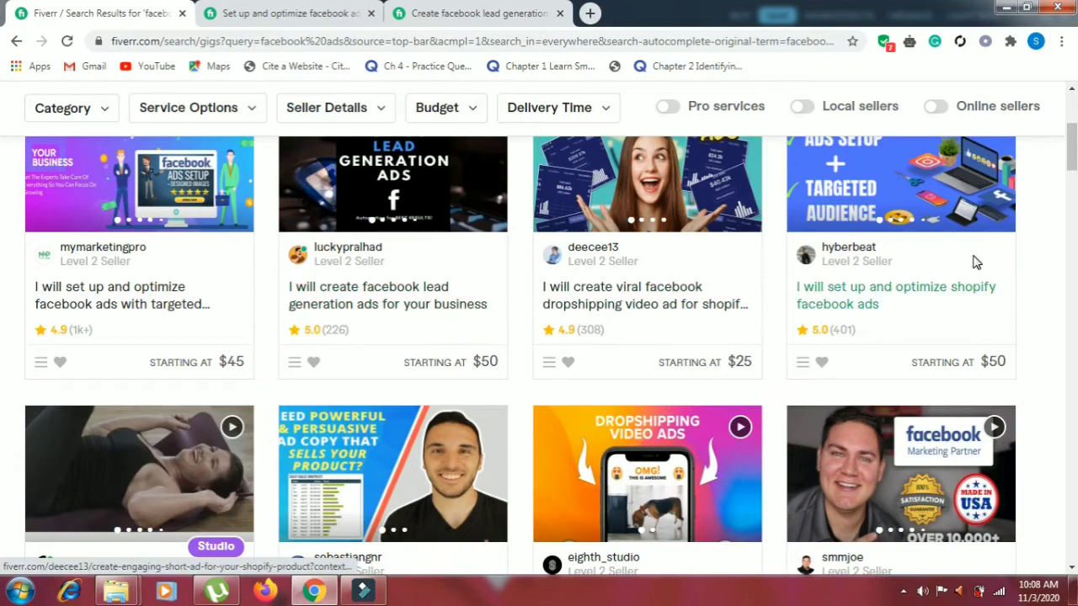
# Examine the title, orders in queue and Basic package price of the gig about optimizing Facebook ads with targeted audience
pyautogui.moveTo(1073, 152); pyautogui.dragTo(1068, 126)
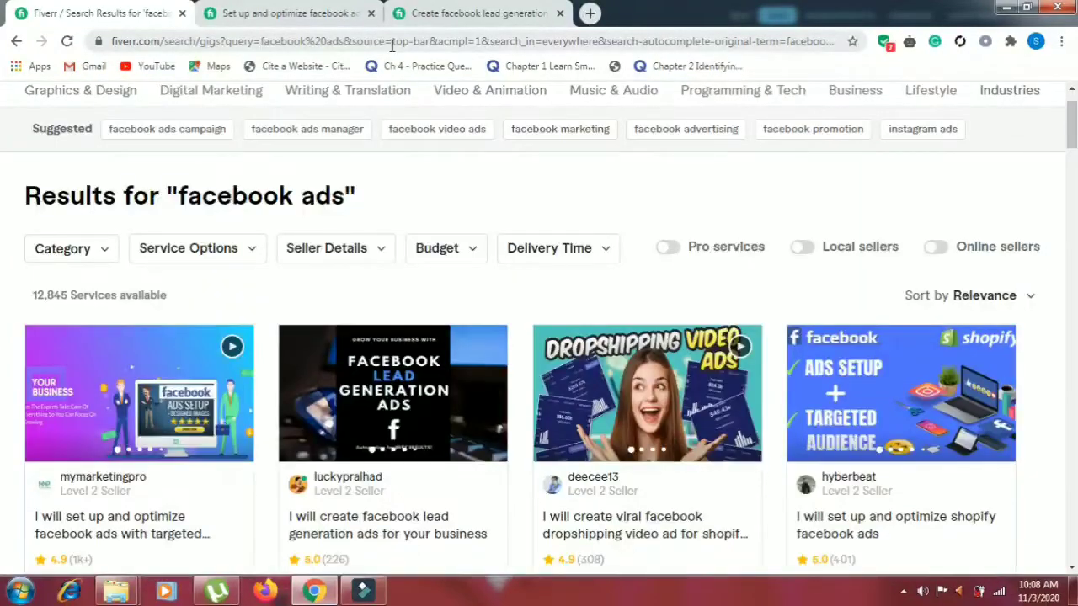
pyautogui.click(286, 15)
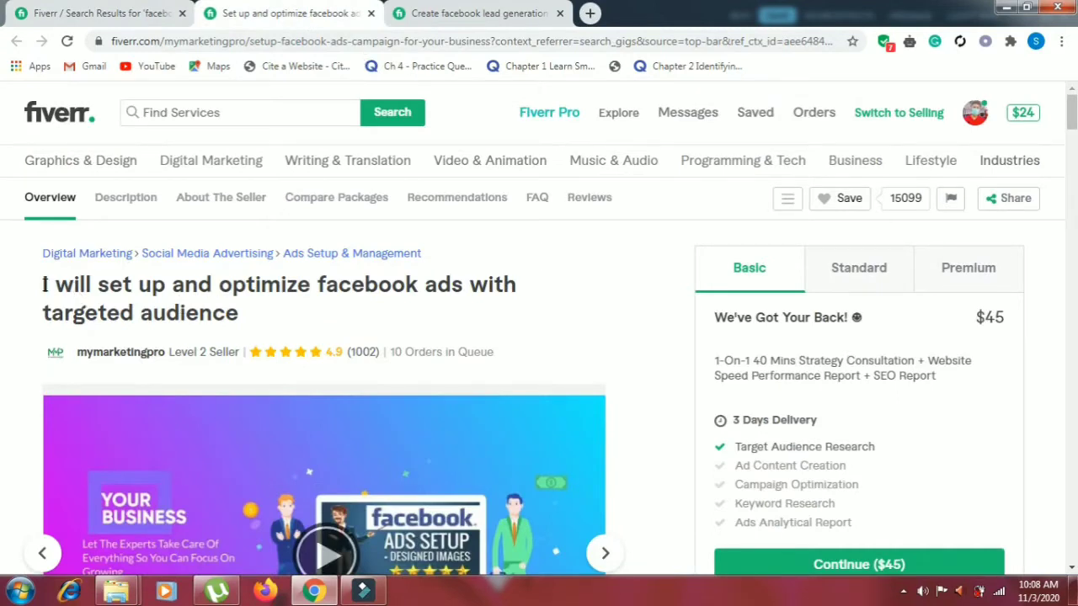
pyautogui.moveTo(44, 284); pyautogui.dragTo(242, 313)
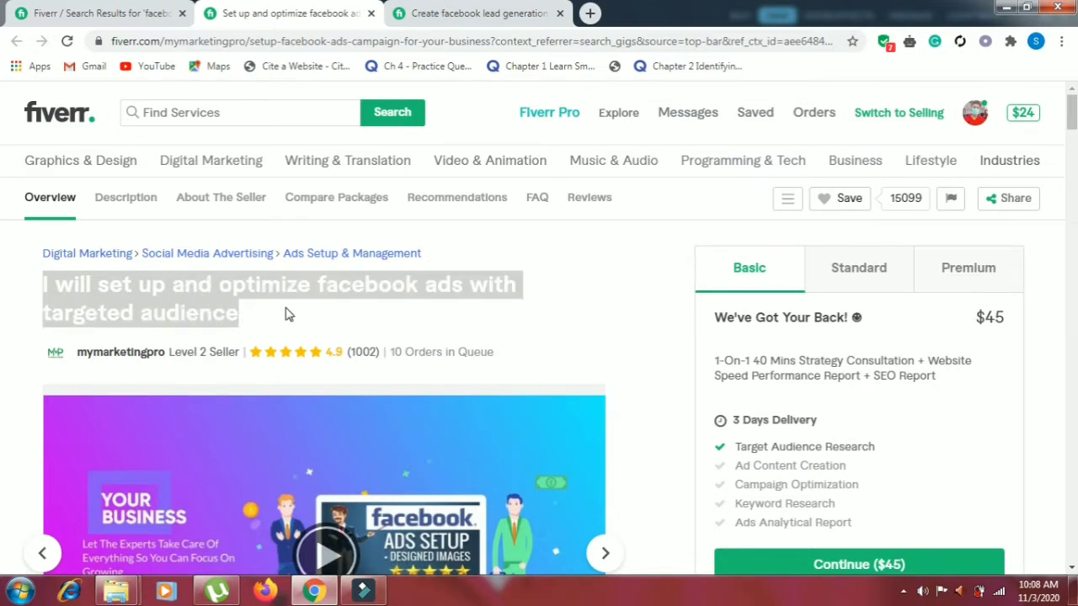
pyautogui.click(285, 312)
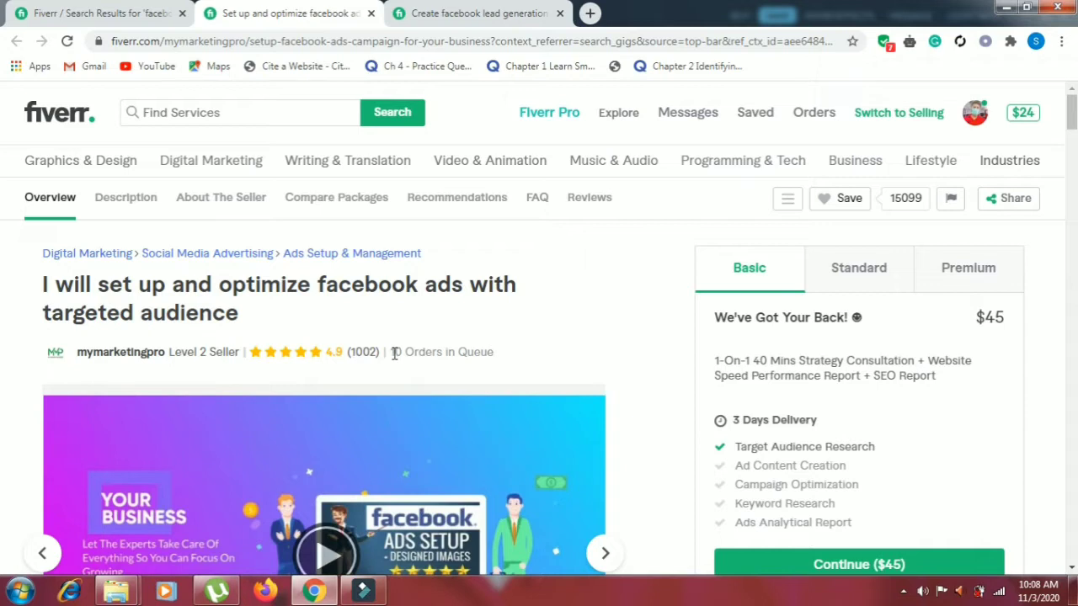
pyautogui.moveTo(394, 353); pyautogui.dragTo(449, 352)
pyautogui.click(536, 337)
pyautogui.moveTo(1072, 122); pyautogui.dragTo(1072, 134)
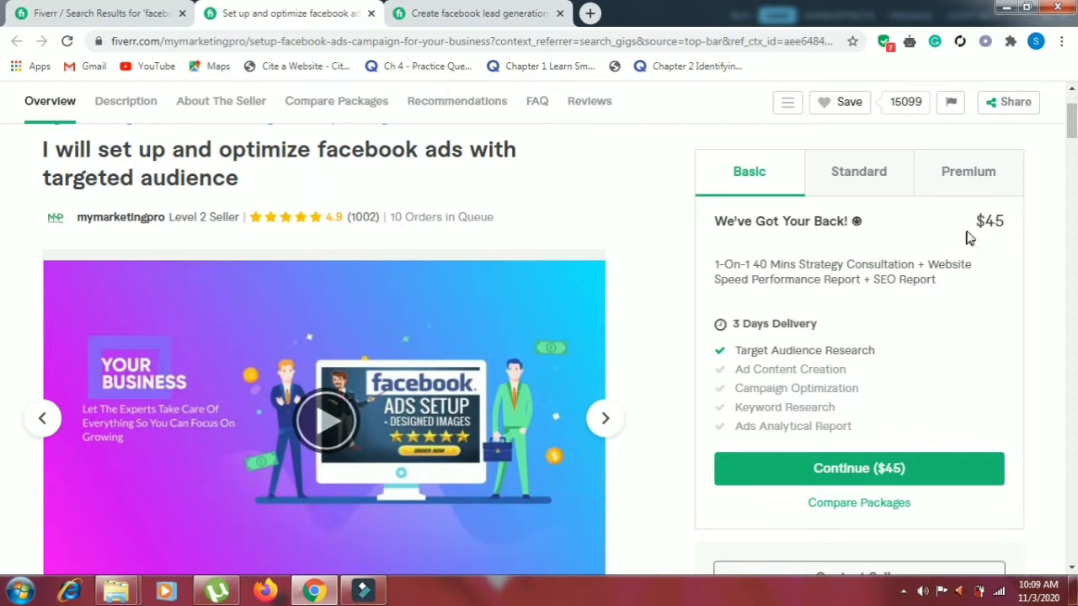
pyautogui.moveTo(978, 222); pyautogui.dragTo(1005, 220)
# Switch to the Facebook lead generation ads gig and examine its title and orders in queue
pyautogui.click(472, 14)
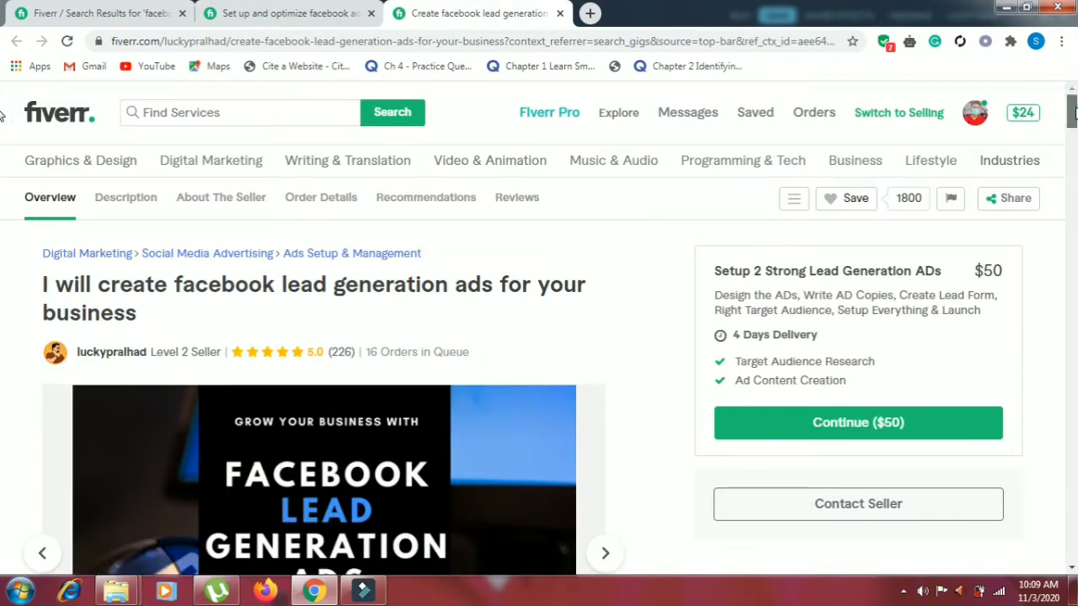
pyautogui.scroll(-1, 1071, 114)
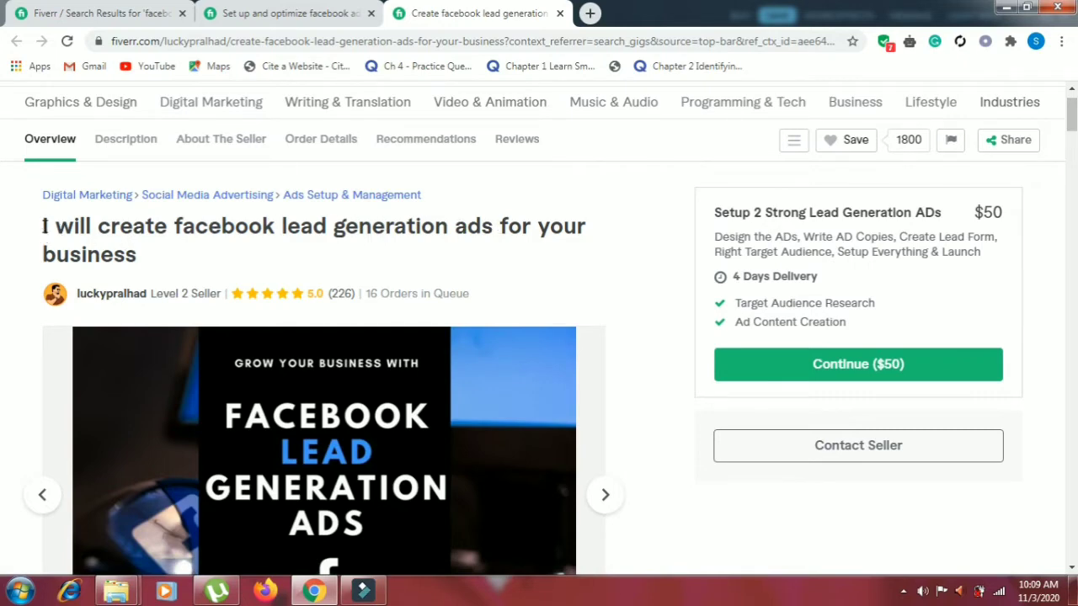
pyautogui.moveTo(42, 225); pyautogui.dragTo(143, 255)
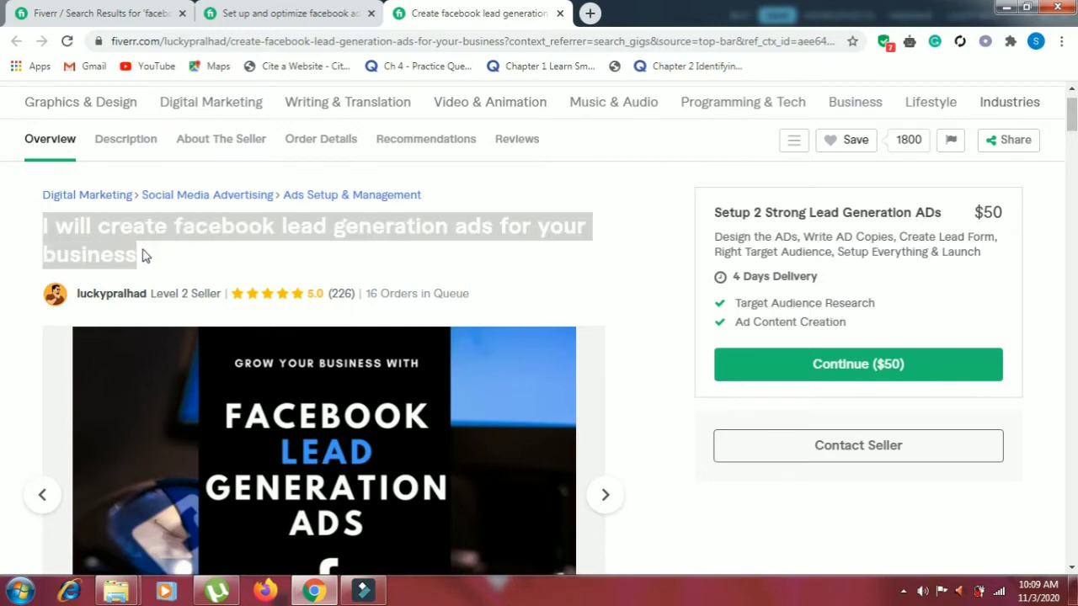
pyautogui.click(202, 259)
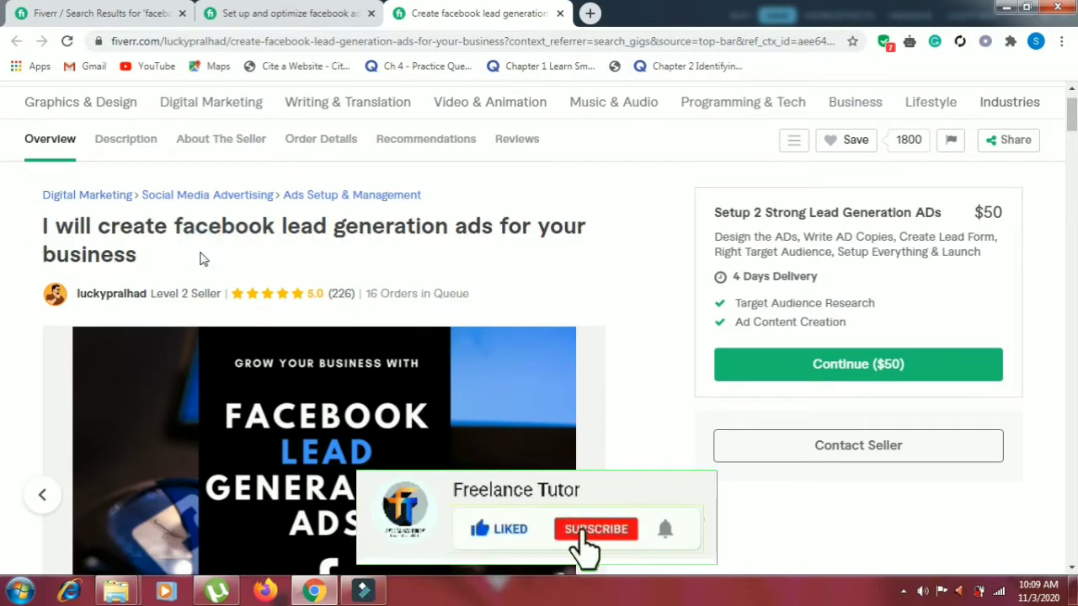
pyautogui.click(370, 291)
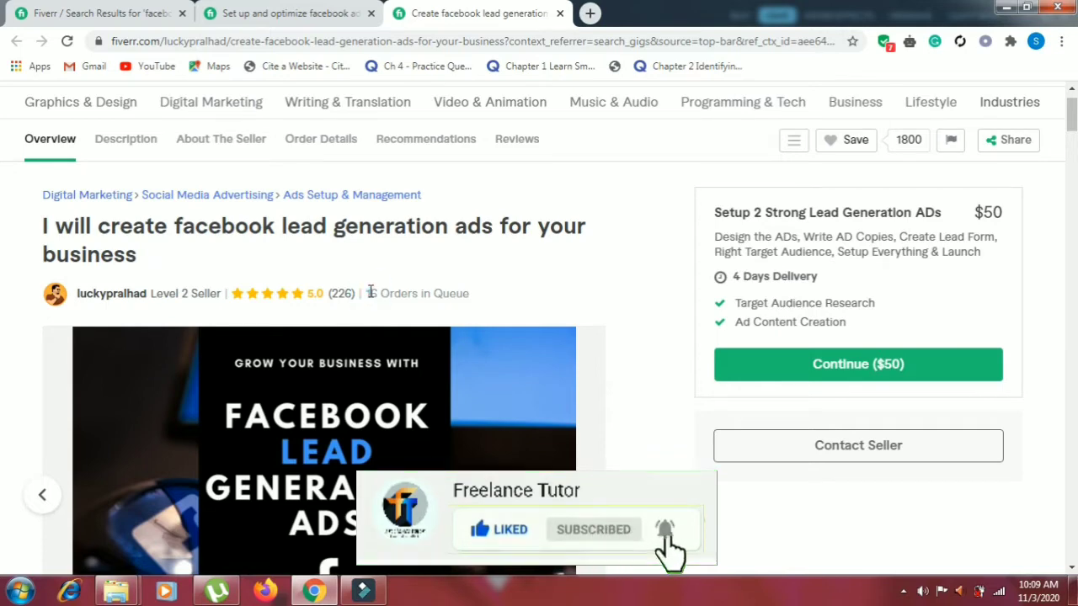
pyautogui.click(368, 292)
pyautogui.moveTo(369, 292); pyautogui.dragTo(406, 293)
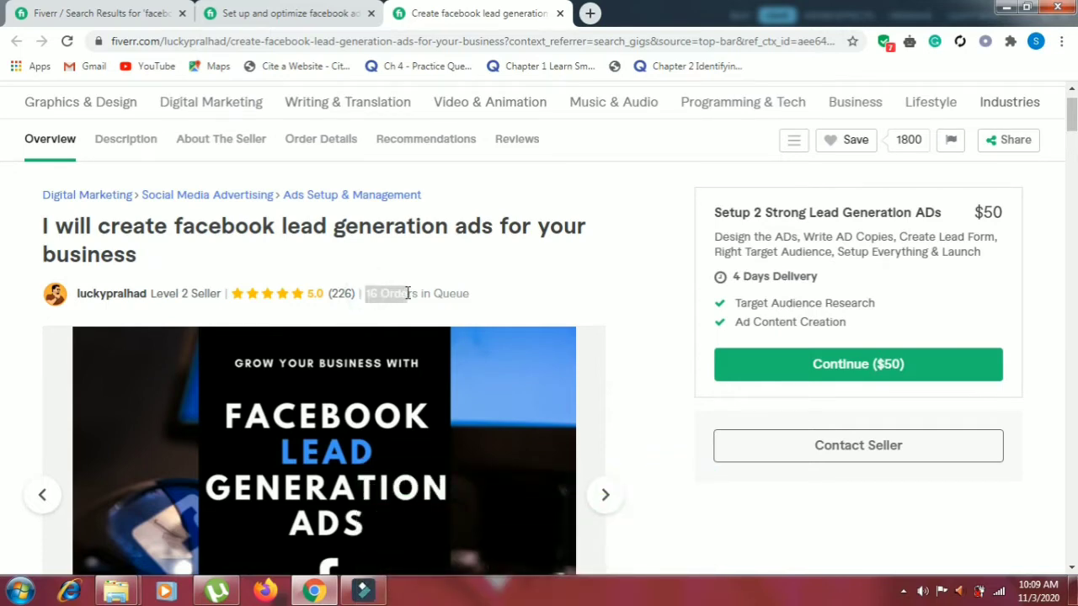
# Examine the lead generation gig's package services and price, dismissing the Windows color scheme prompt
pyautogui.moveTo(717, 238); pyautogui.dragTo(890, 238)
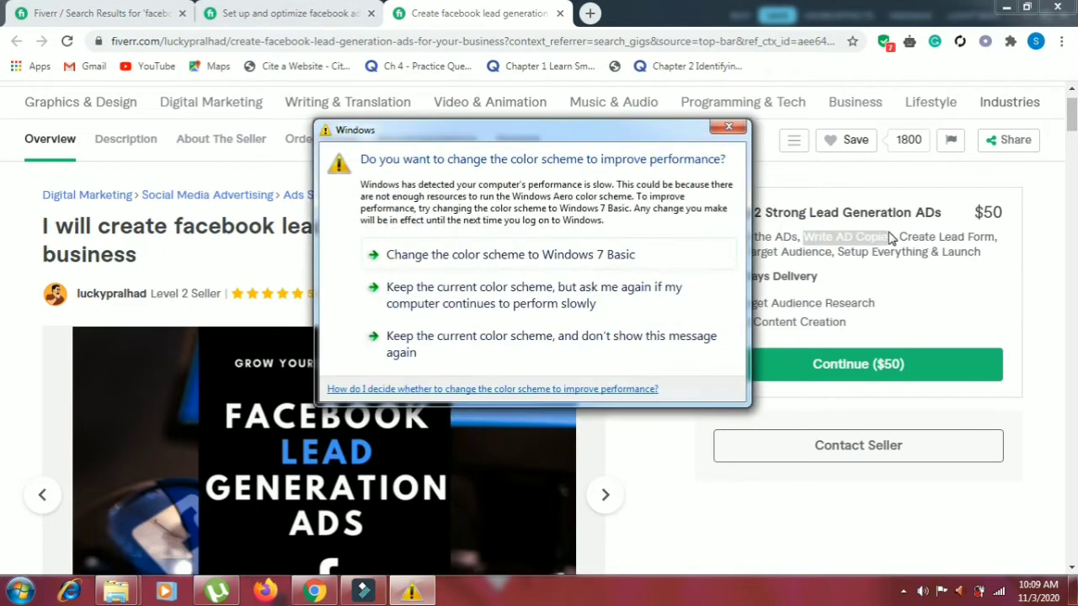
pyautogui.click(729, 127)
pyautogui.moveTo(900, 238); pyautogui.dragTo(991, 238)
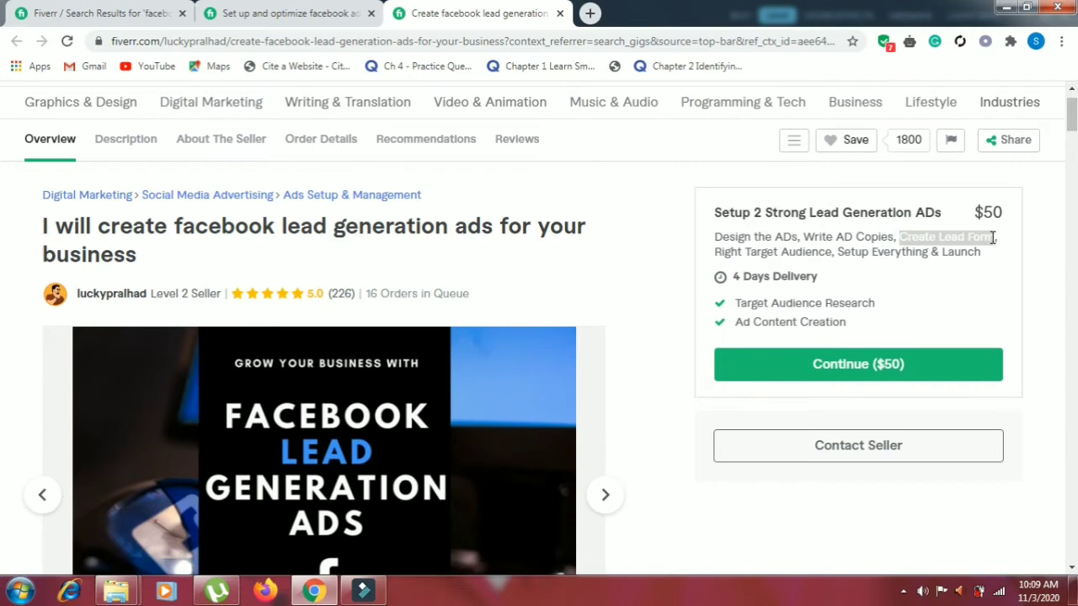
pyautogui.moveTo(717, 255); pyautogui.dragTo(981, 252)
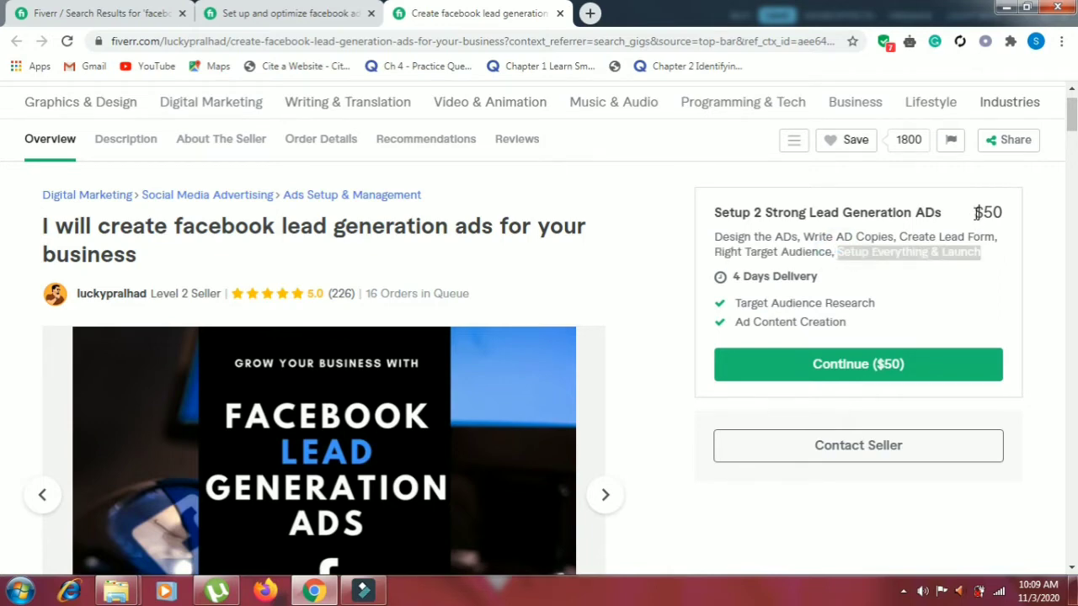
pyautogui.moveTo(975, 213); pyautogui.dragTo(1004, 214)
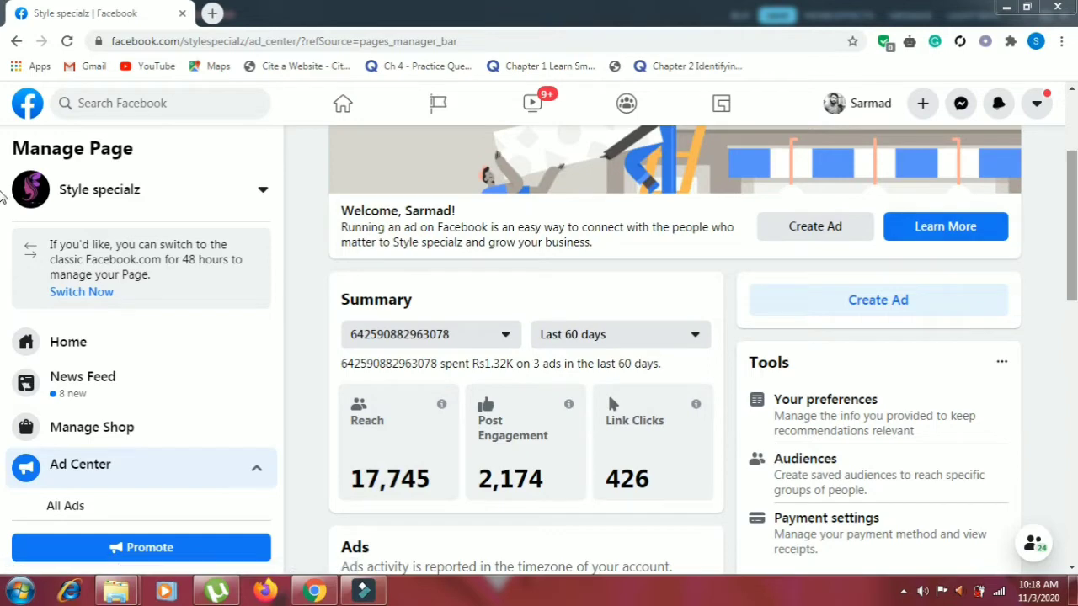
# Review the Style specialz page's Ad Center summary and the amounts spent on the Page Likes and Post Engagements ads
pyautogui.scroll(-3, 515, 269)
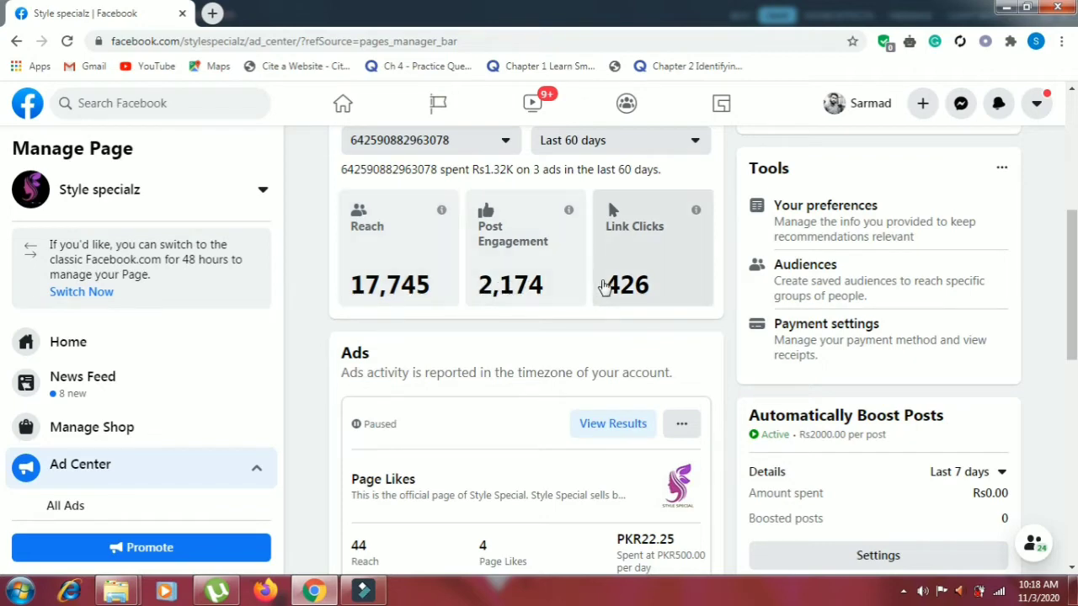
pyautogui.moveTo(1074, 226); pyautogui.dragTo(1075, 306)
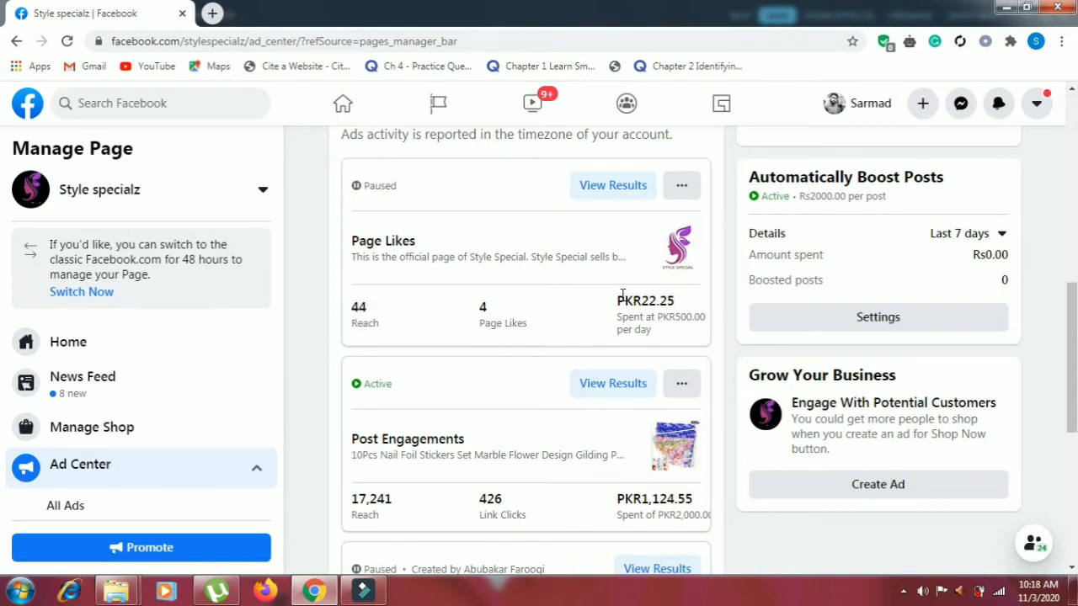
pyautogui.moveTo(643, 301); pyautogui.dragTo(677, 308)
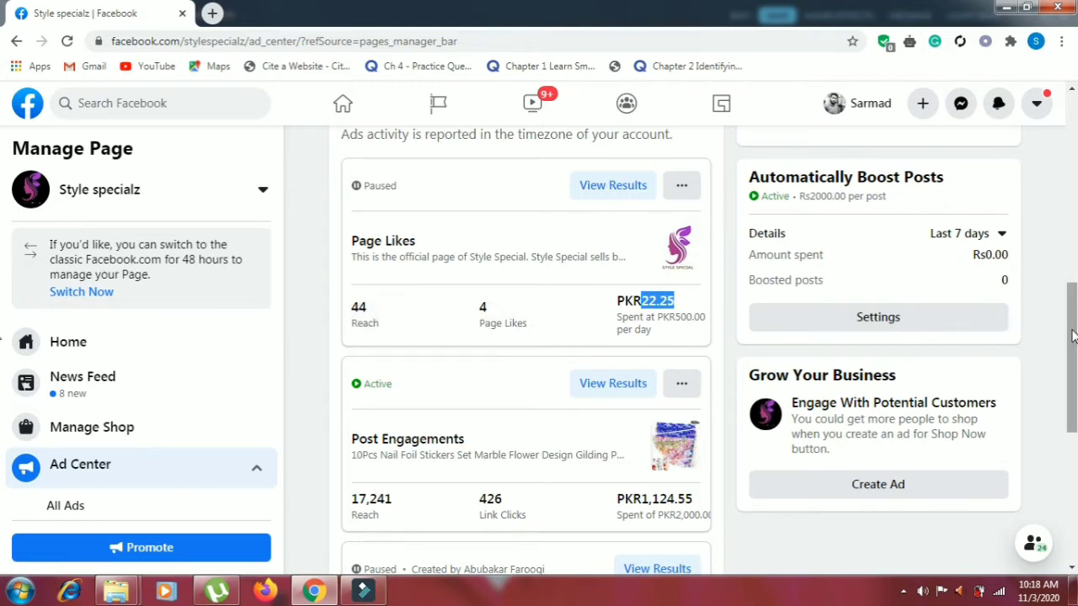
pyautogui.moveTo(1072, 337); pyautogui.dragTo(1072, 390)
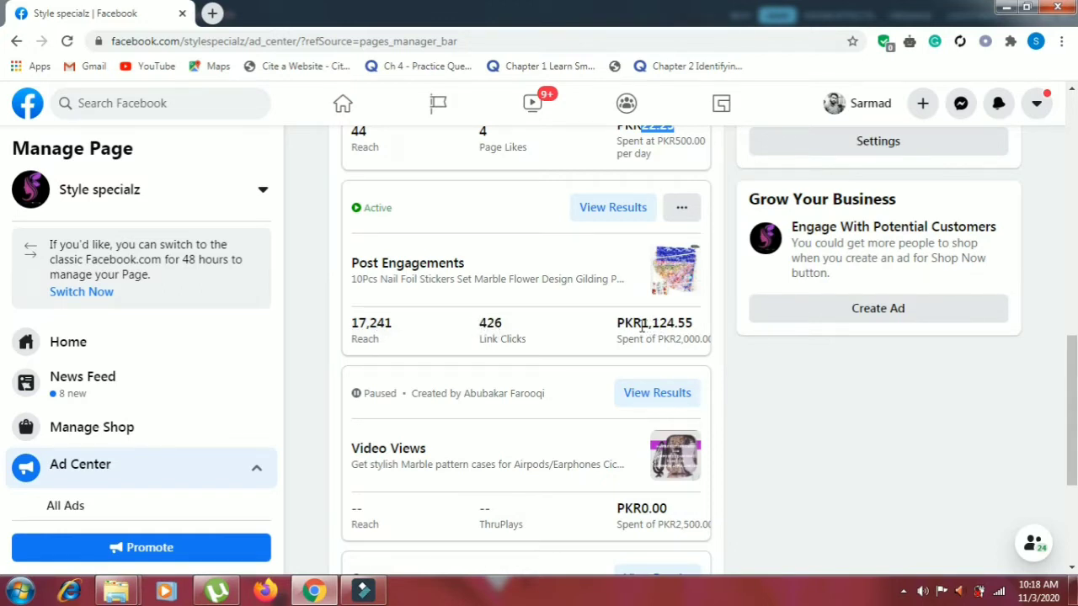
pyautogui.moveTo(643, 327); pyautogui.dragTo(698, 329)
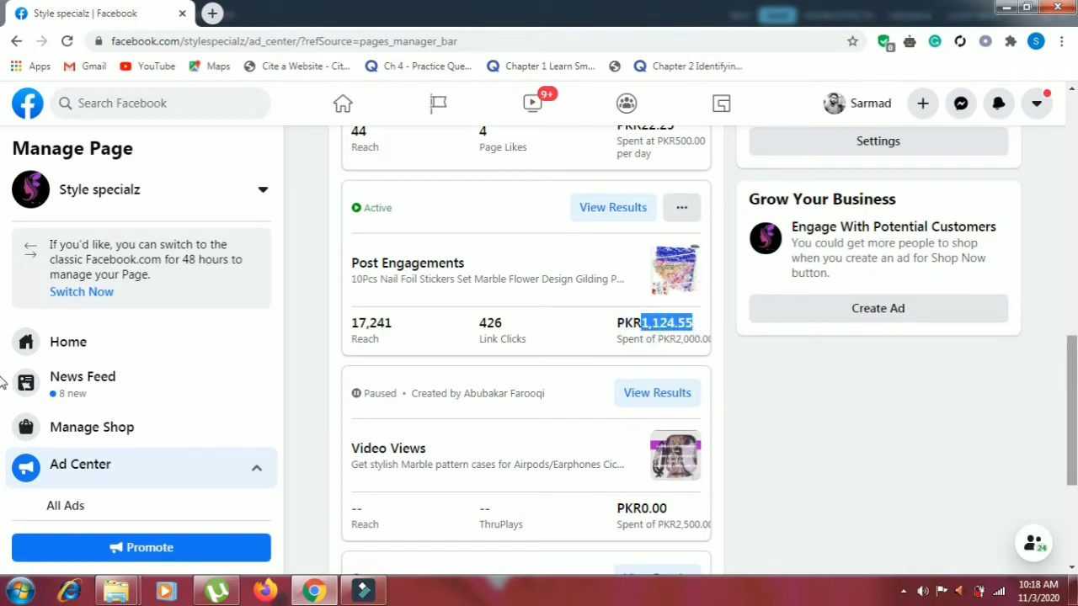
pyautogui.scroll(-1, 1063, 377)
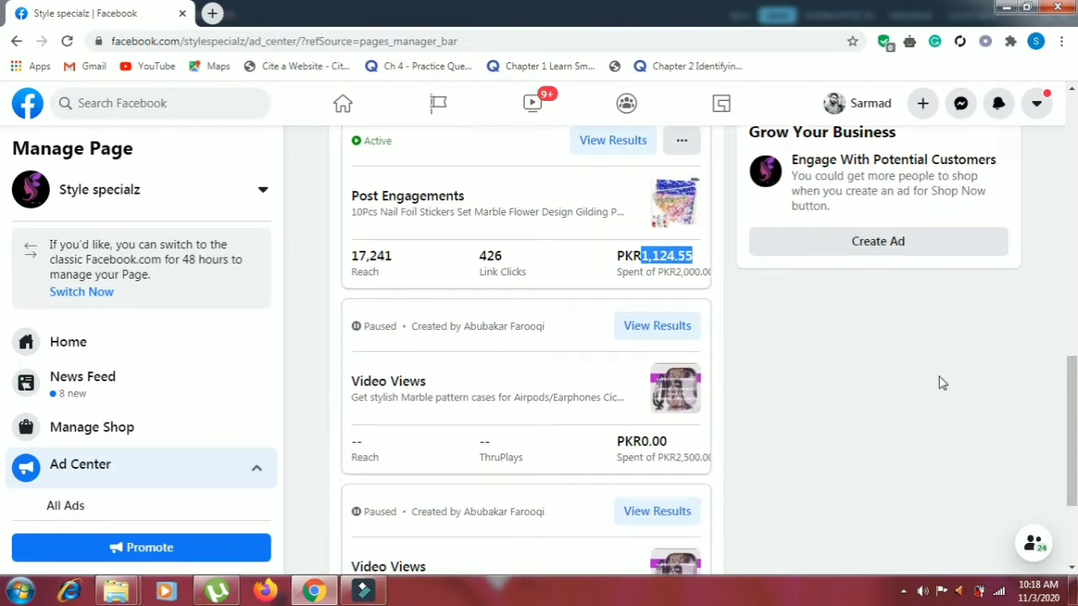
pyautogui.moveTo(1072, 404)
pyautogui.mouseDown()
pyautogui.moveTo(1073, 463)
pyautogui.moveTo(1073, 383)
pyautogui.mouseUp()
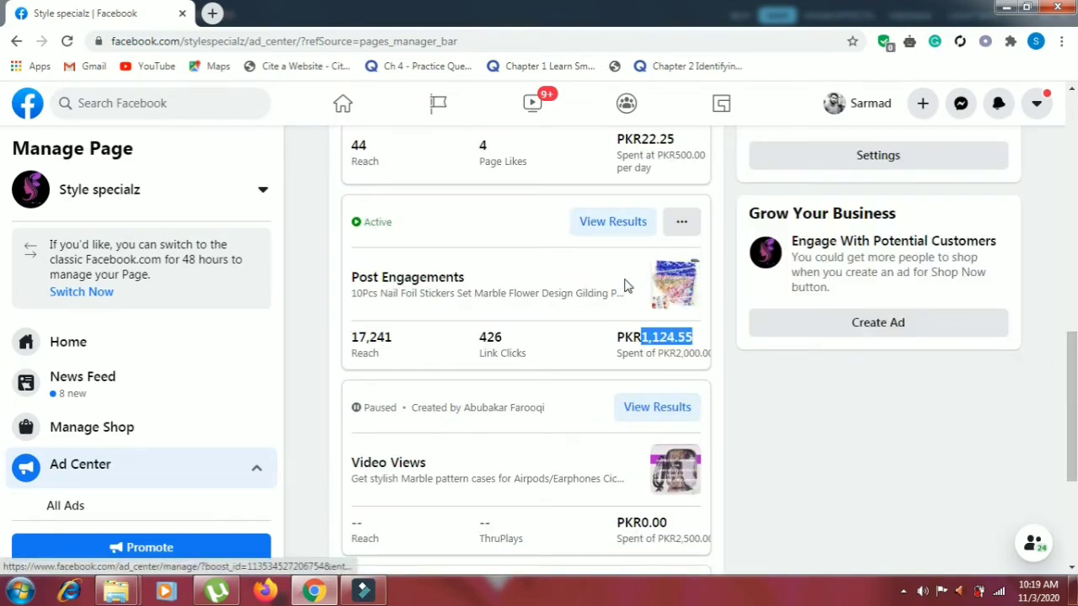
# Open the Post Engagements ad's results and examine its spend, link clicks, reach, cost per link click, goal and total budget
pyautogui.click(601, 229)
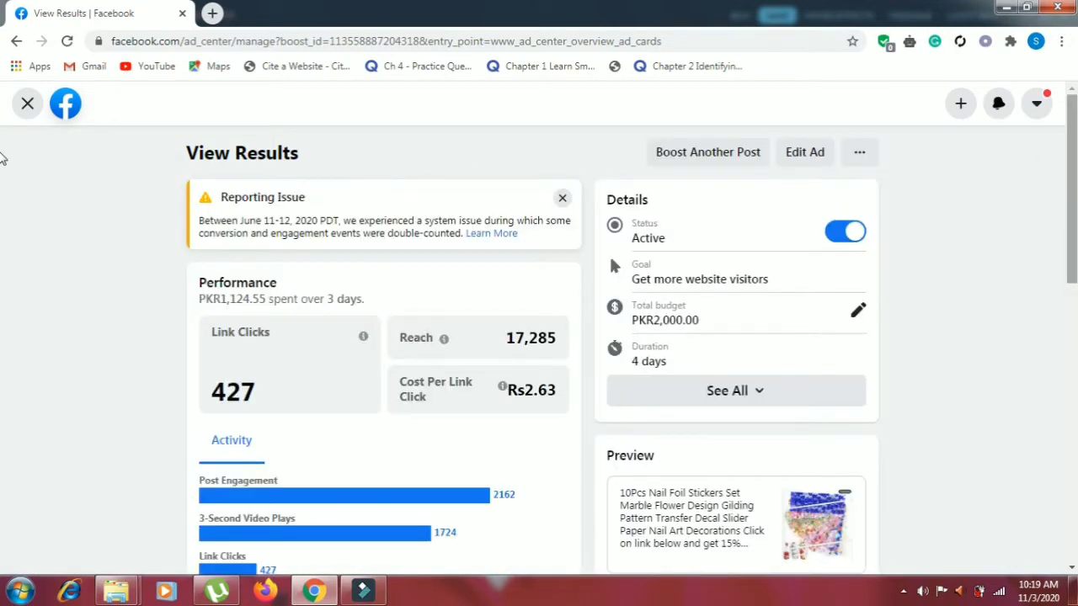
pyautogui.moveTo(1072, 152)
pyautogui.mouseDown()
pyautogui.moveTo(1072, 170)
pyautogui.moveTo(1073, 159)
pyautogui.mouseUp()
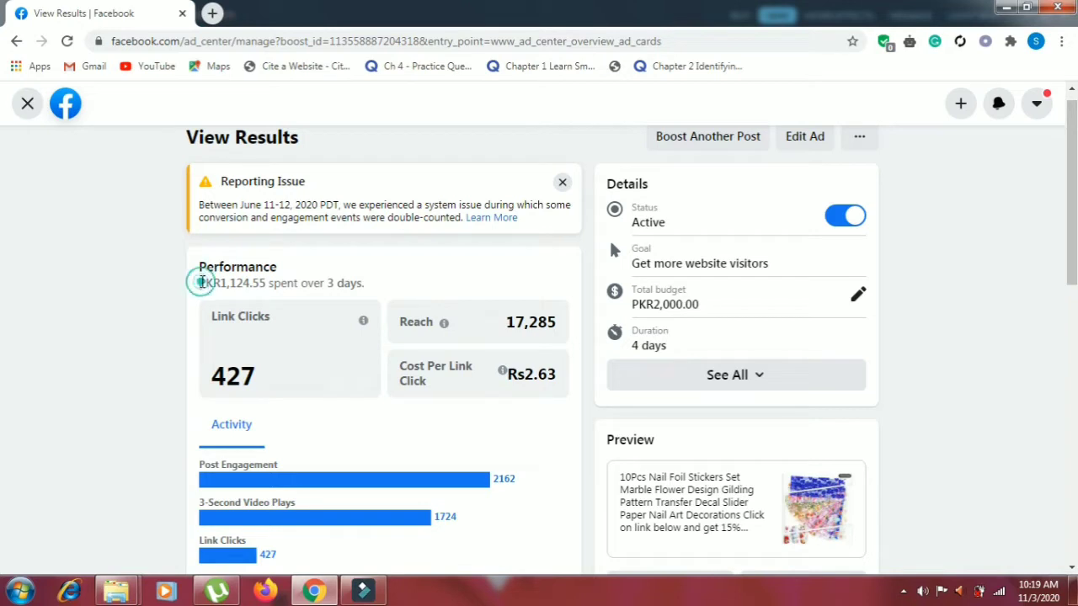
pyautogui.moveTo(202, 283); pyautogui.dragTo(363, 284)
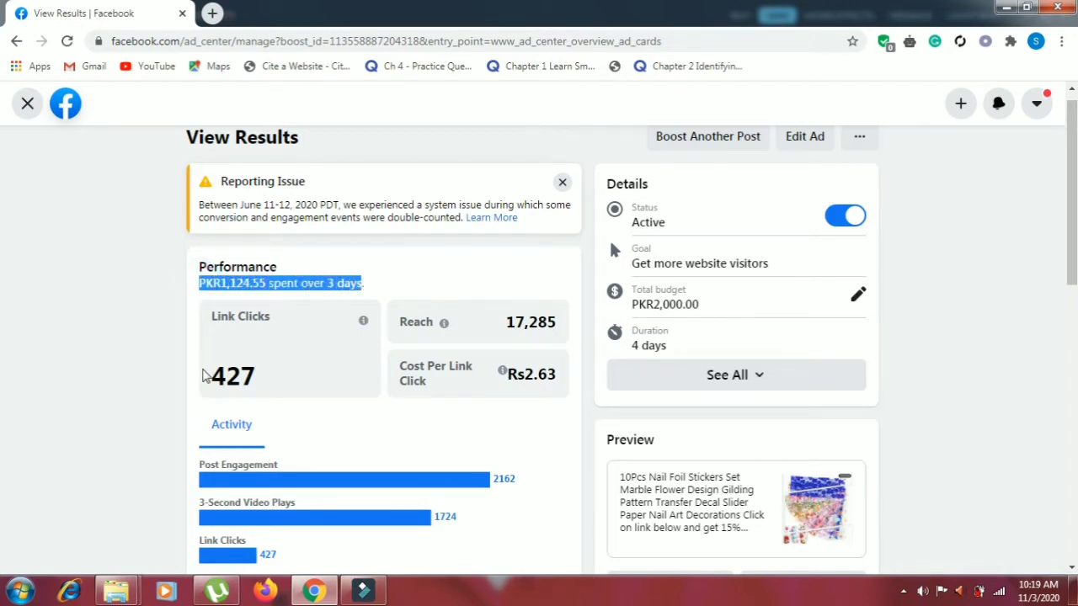
pyautogui.moveTo(213, 378); pyautogui.dragTo(256, 380)
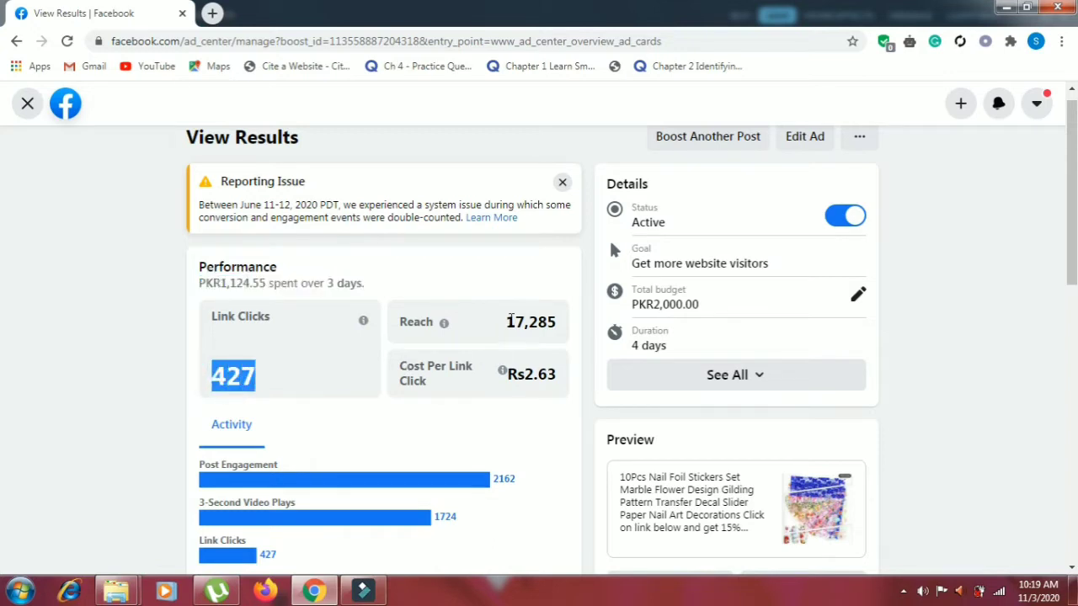
pyautogui.doubleClick(509, 321)
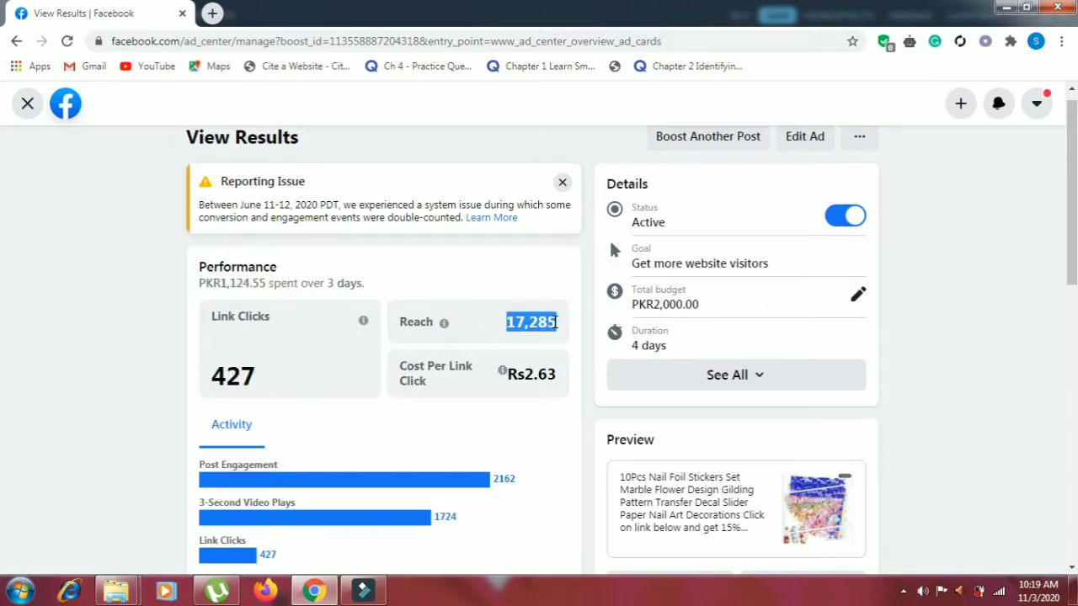
pyautogui.moveTo(525, 373); pyautogui.dragTo(556, 374)
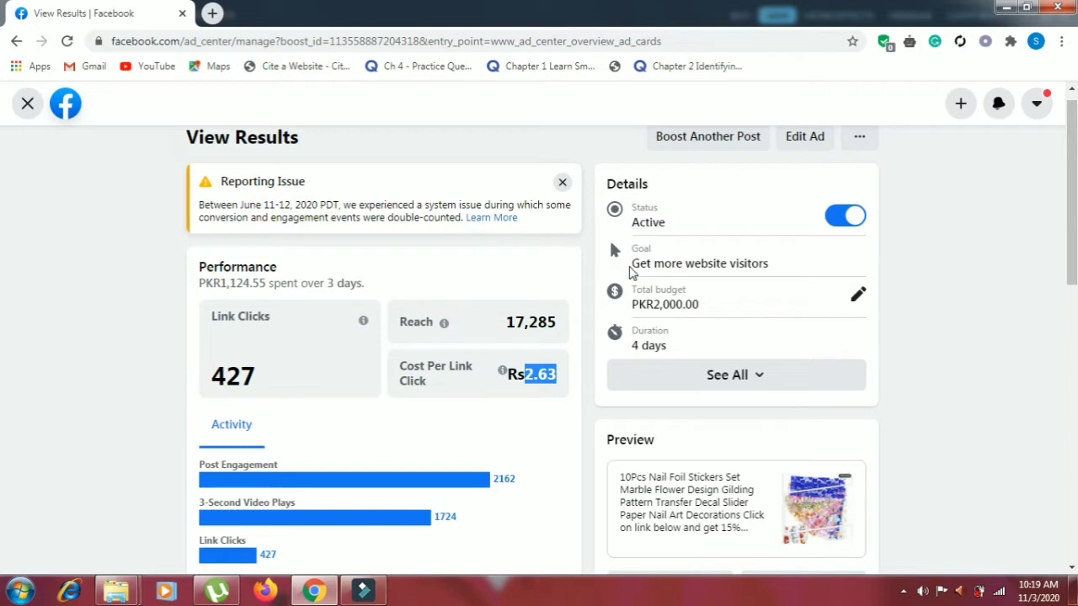
pyautogui.moveTo(634, 266); pyautogui.dragTo(771, 271)
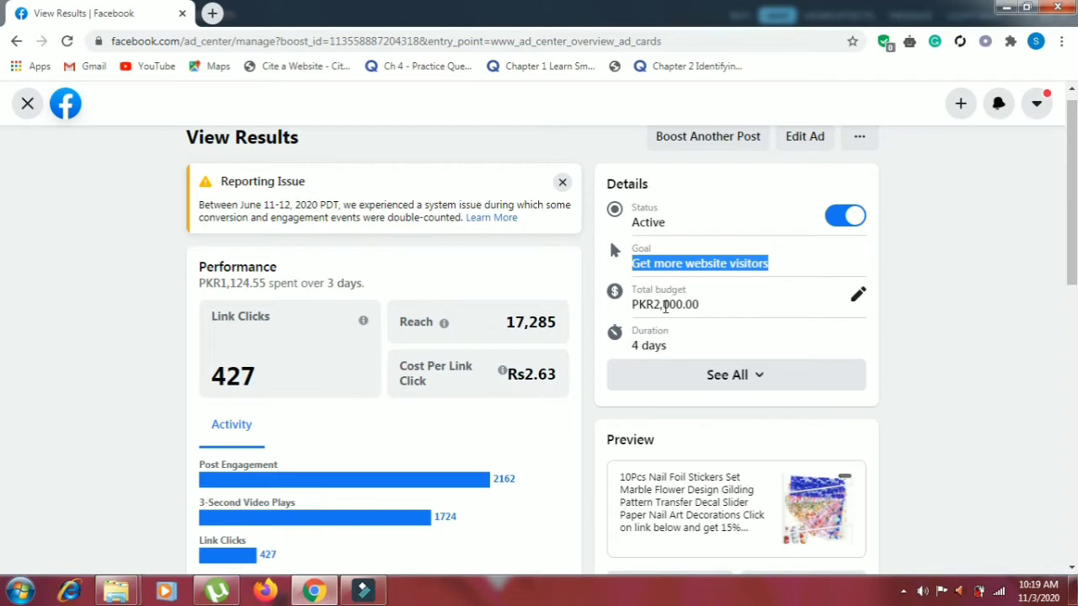
pyautogui.moveTo(654, 307); pyautogui.dragTo(693, 308)
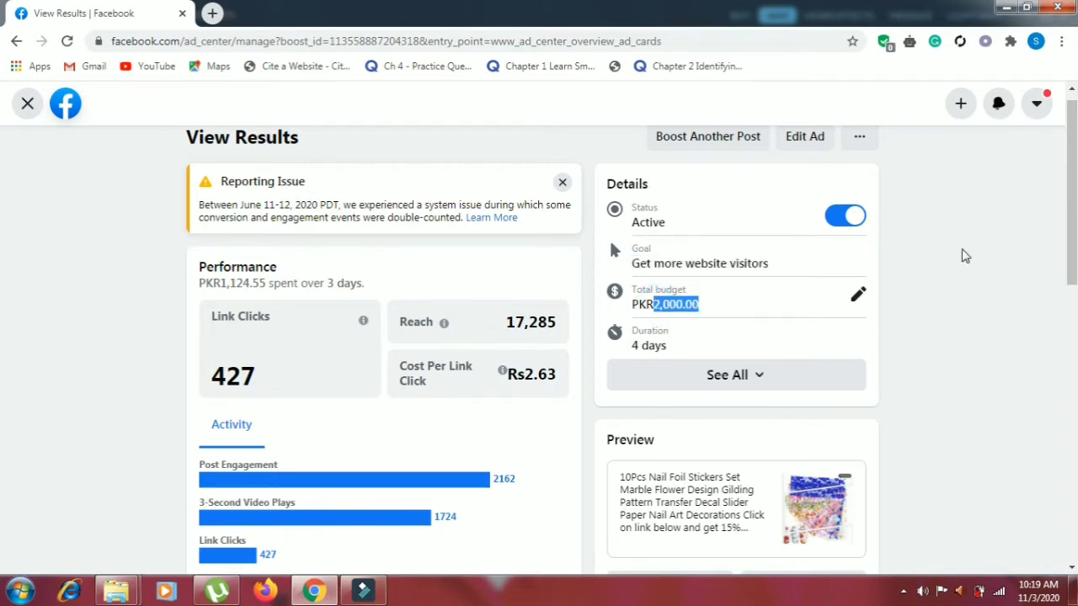
# Review the ad's activity chart and audience breakdown by age and gender, dismissing the Windows color scheme prompt
pyautogui.scroll(-2, 1074, 251)
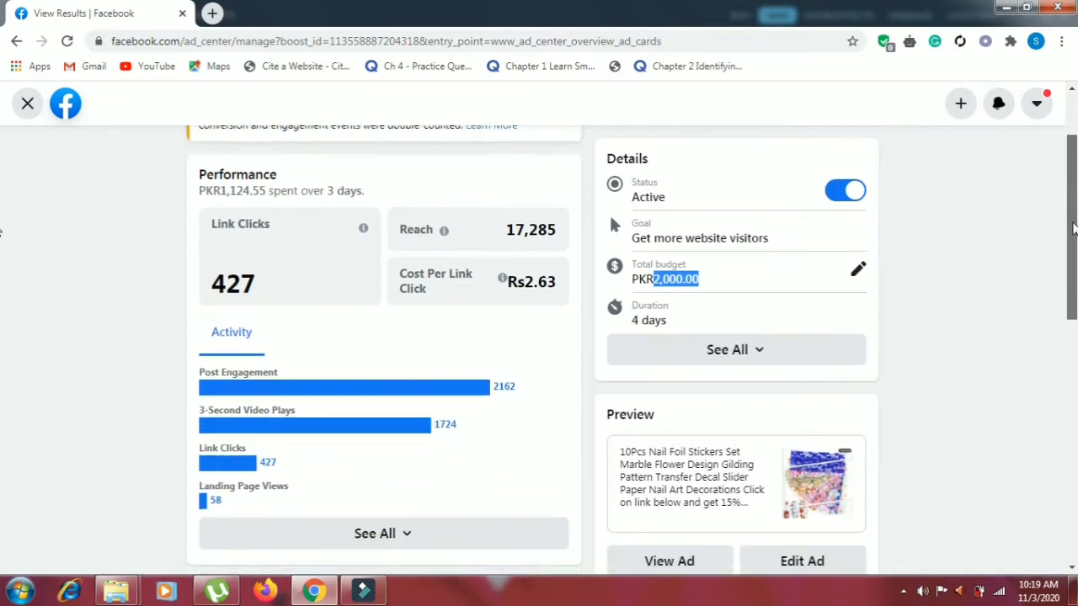
pyautogui.scroll(-1, 1074, 251)
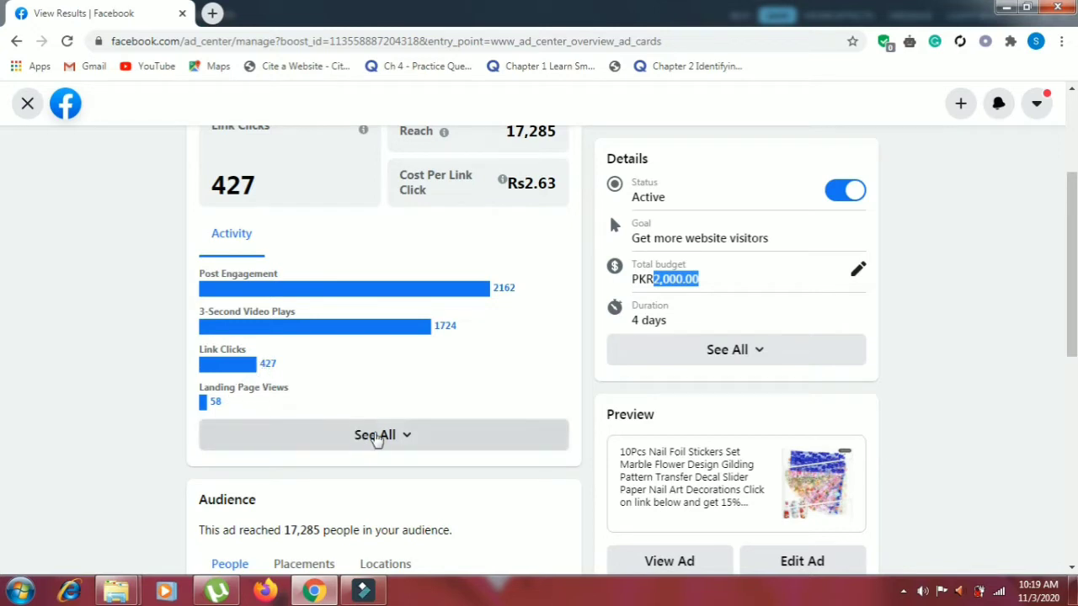
pyautogui.scroll(-3, 3, 297)
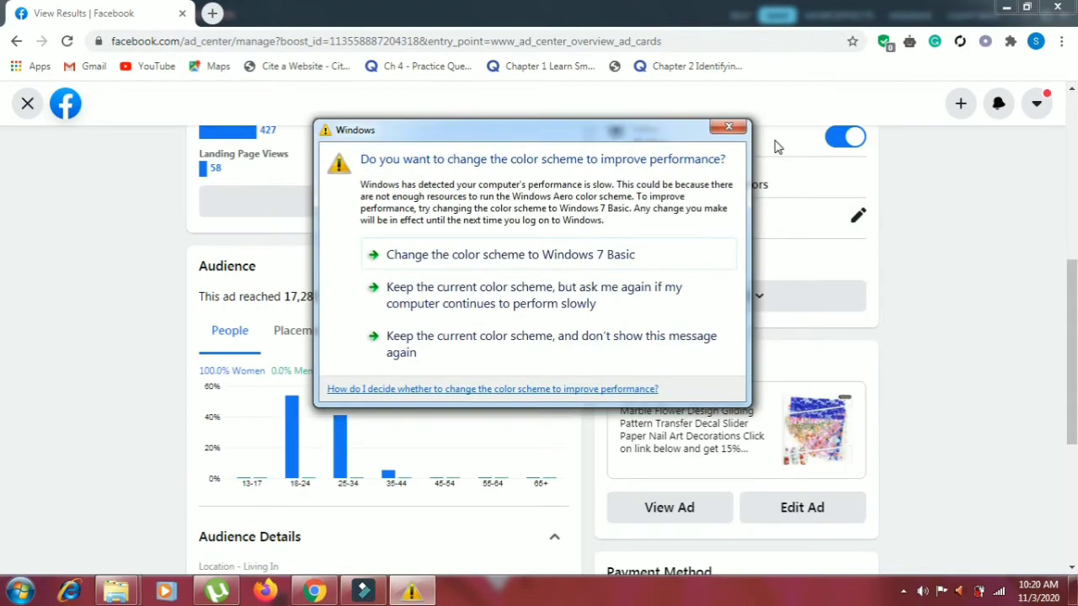
pyautogui.click(738, 127)
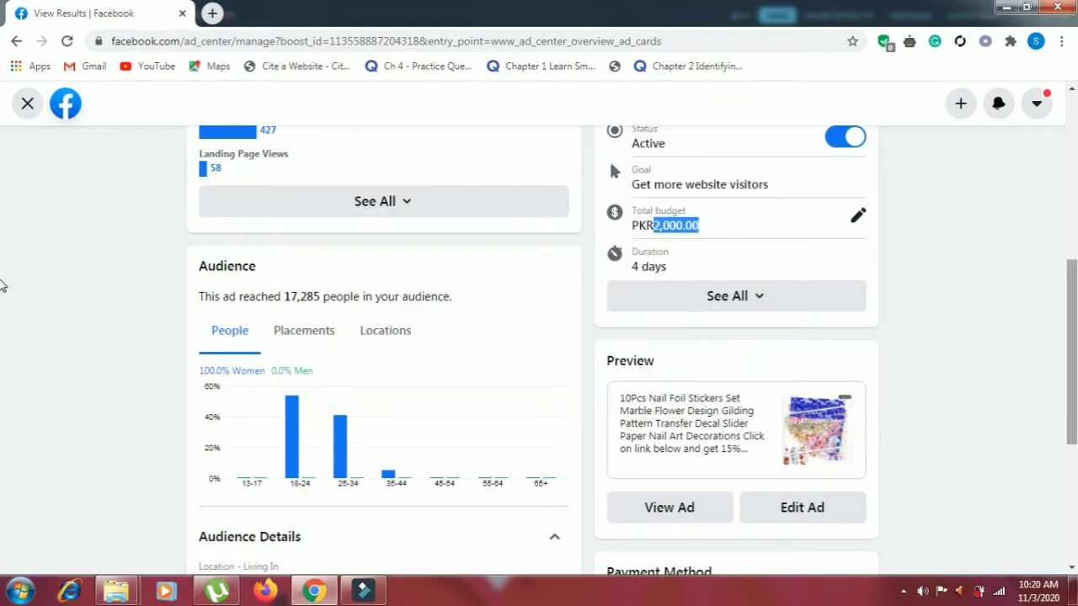
pyautogui.scroll(-1, 3, 295)
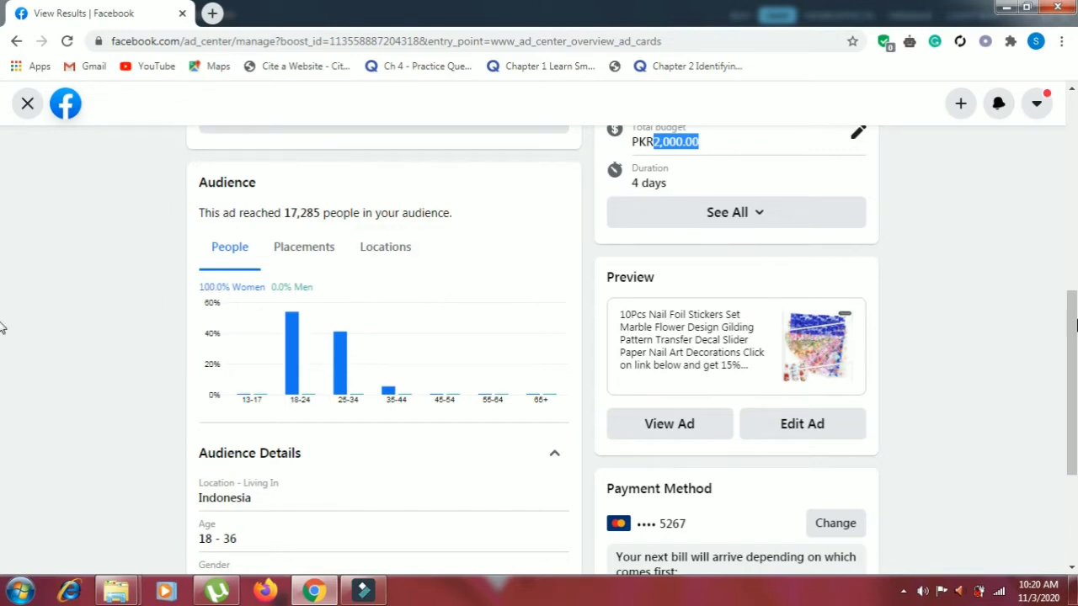
# Review the ad's audience details for location, age and gender
pyautogui.moveTo(1074, 327); pyautogui.dragTo(1077, 391)
pyautogui.scroll(-1, 2, 393)
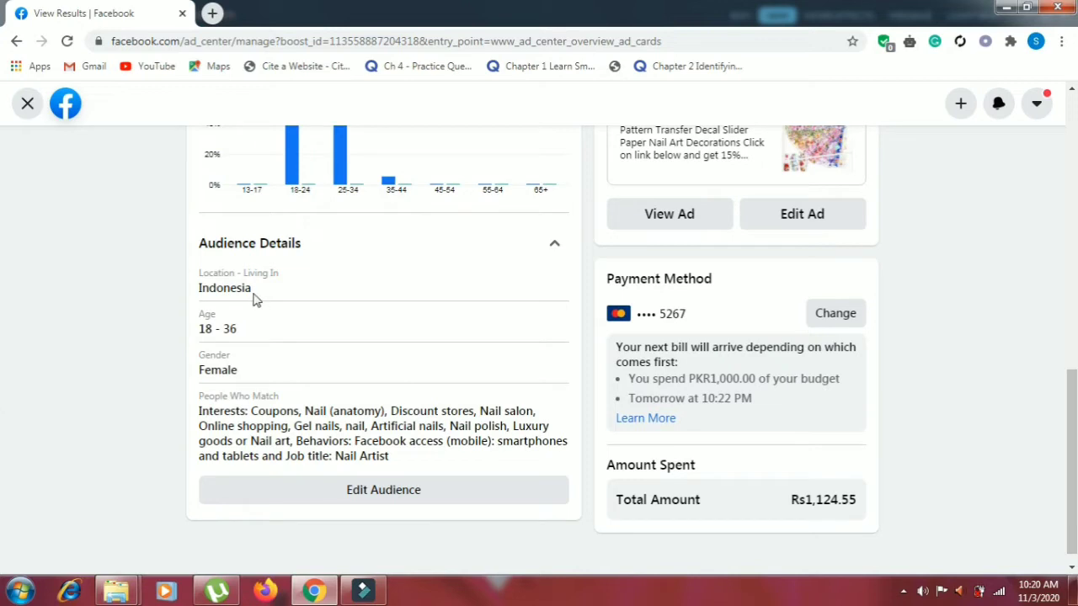
pyautogui.moveTo(251, 289); pyautogui.dragTo(194, 294)
pyautogui.moveTo(244, 335); pyautogui.dragTo(200, 337)
pyautogui.click(239, 375)
pyautogui.moveTo(239, 372); pyautogui.dragTo(201, 377)
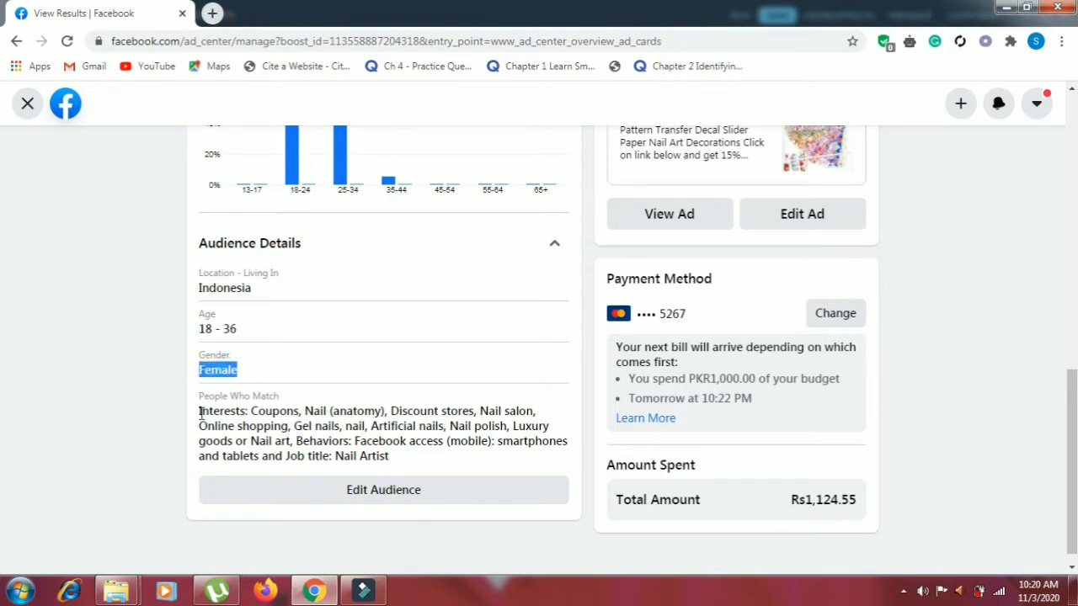
# Examine the interests, behaviors and job title listed under the ad's matching people
pyautogui.moveTo(201, 412); pyautogui.dragTo(249, 411)
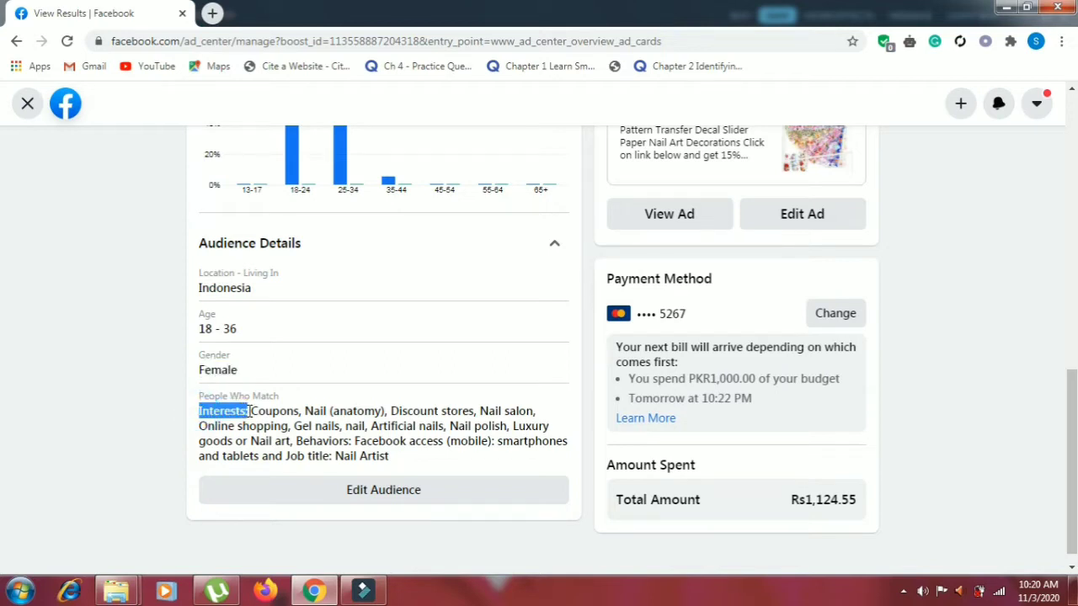
pyautogui.click(309, 411)
pyautogui.moveTo(308, 411); pyautogui.dragTo(383, 418)
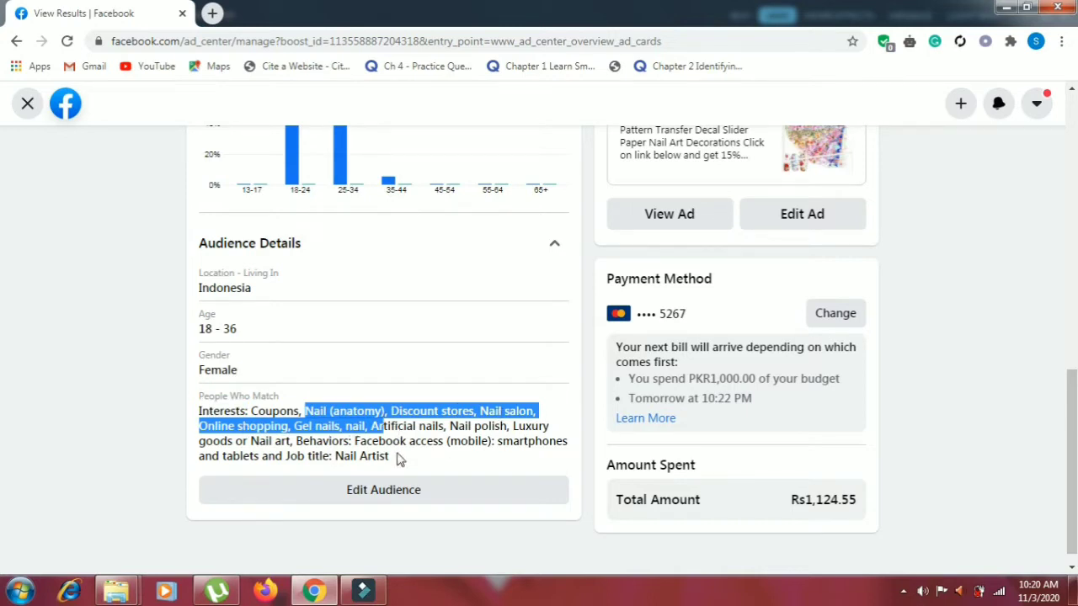
pyautogui.moveTo(391, 459); pyautogui.dragTo(377, 455)
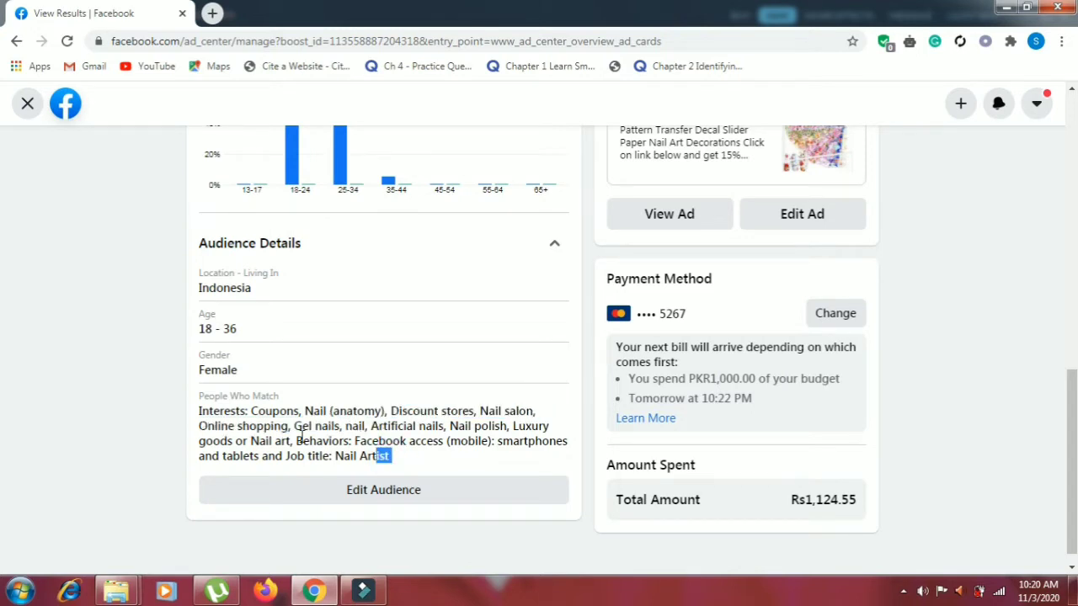
pyautogui.moveTo(294, 441); pyautogui.dragTo(307, 413)
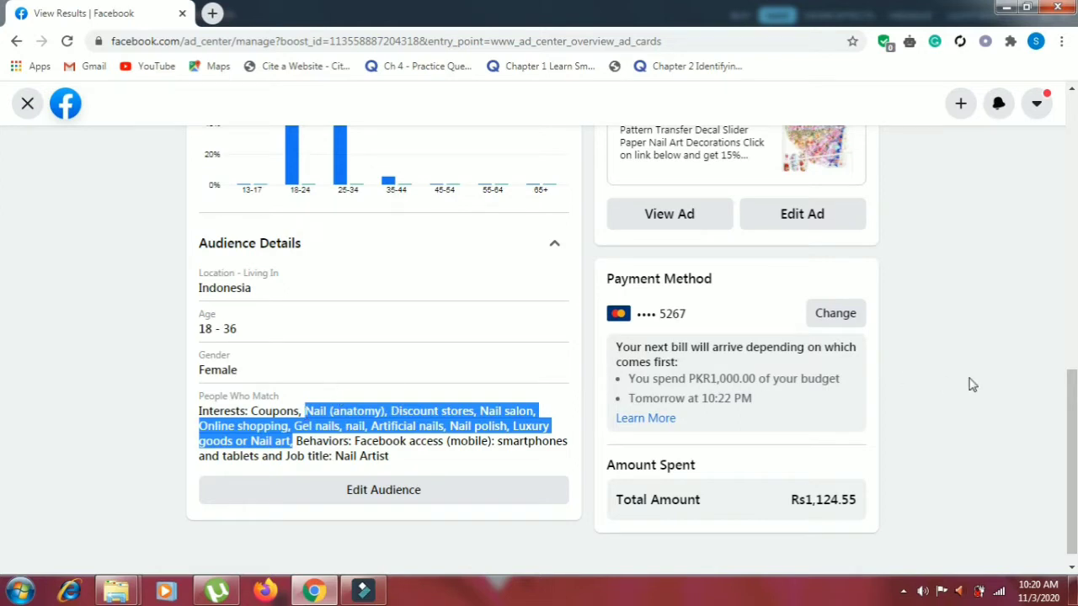
pyautogui.moveTo(1068, 387); pyautogui.dragTo(1074, 116)
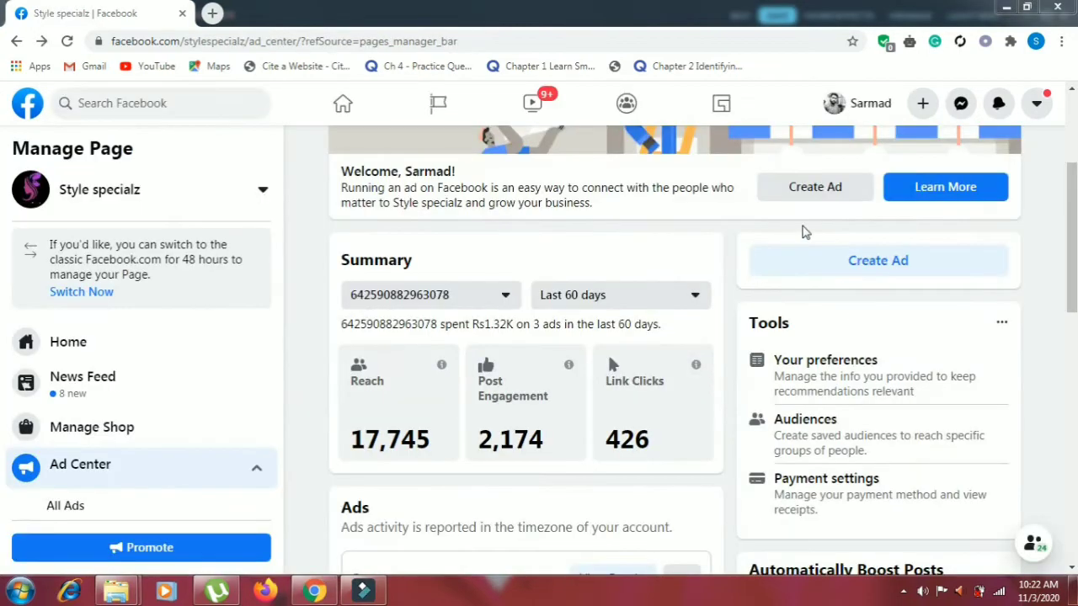
# Start a new ad for the Style specialz page with the Get More Website Visitors goal and review its description
pyautogui.click(816, 193)
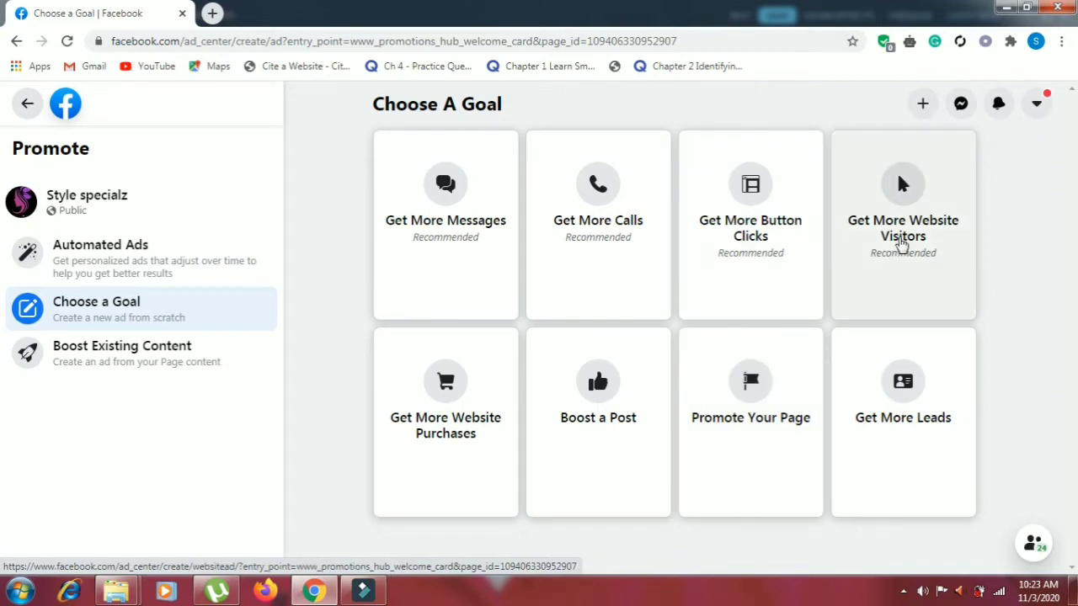
pyautogui.click(902, 241)
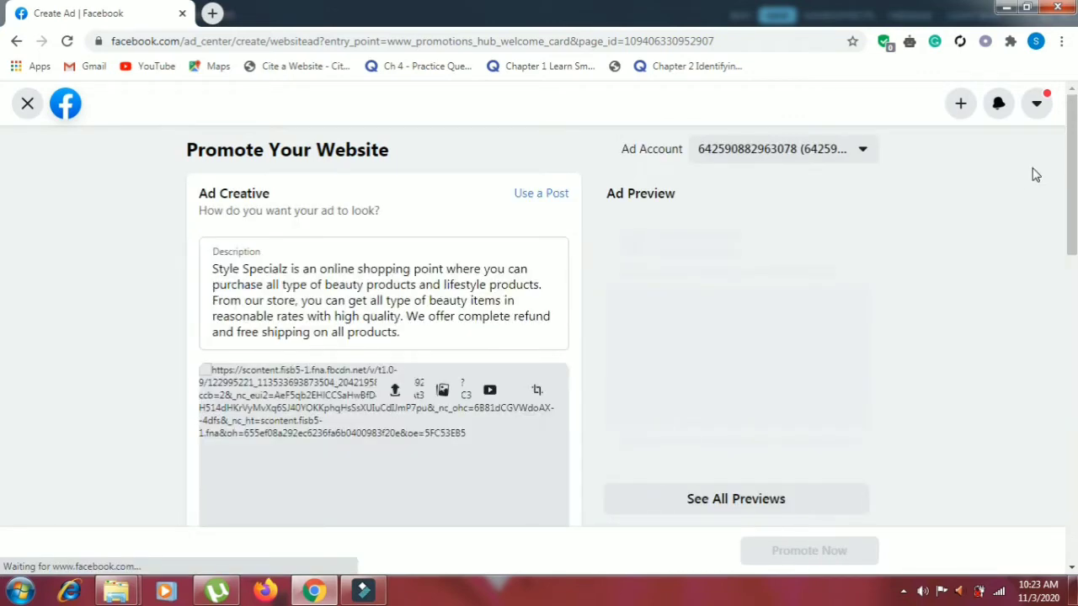
pyautogui.moveTo(1074, 151); pyautogui.dragTo(1075, 165)
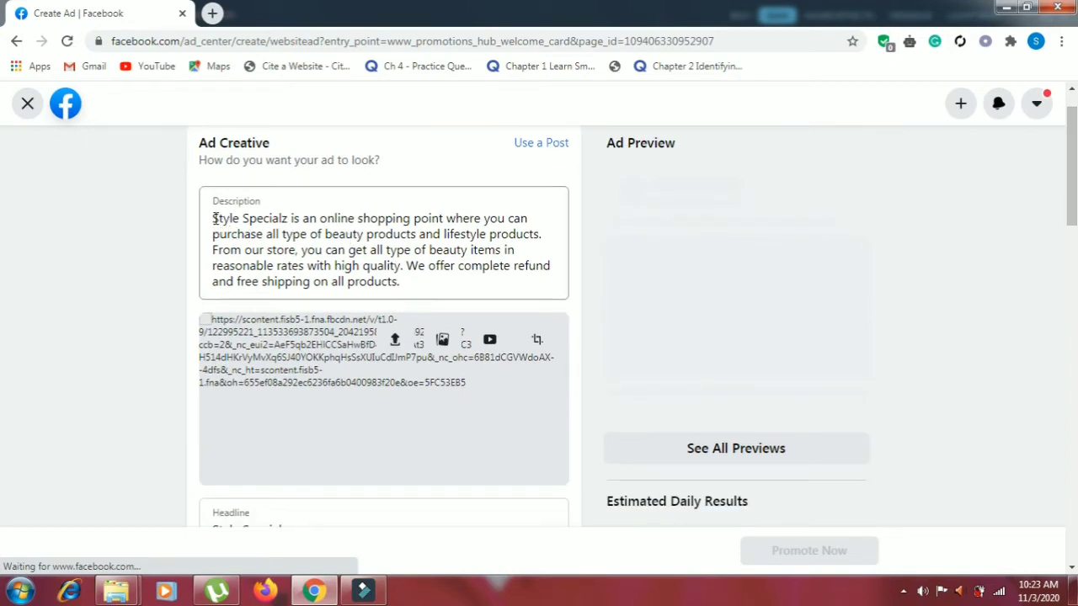
pyautogui.moveTo(215, 219); pyautogui.dragTo(407, 283)
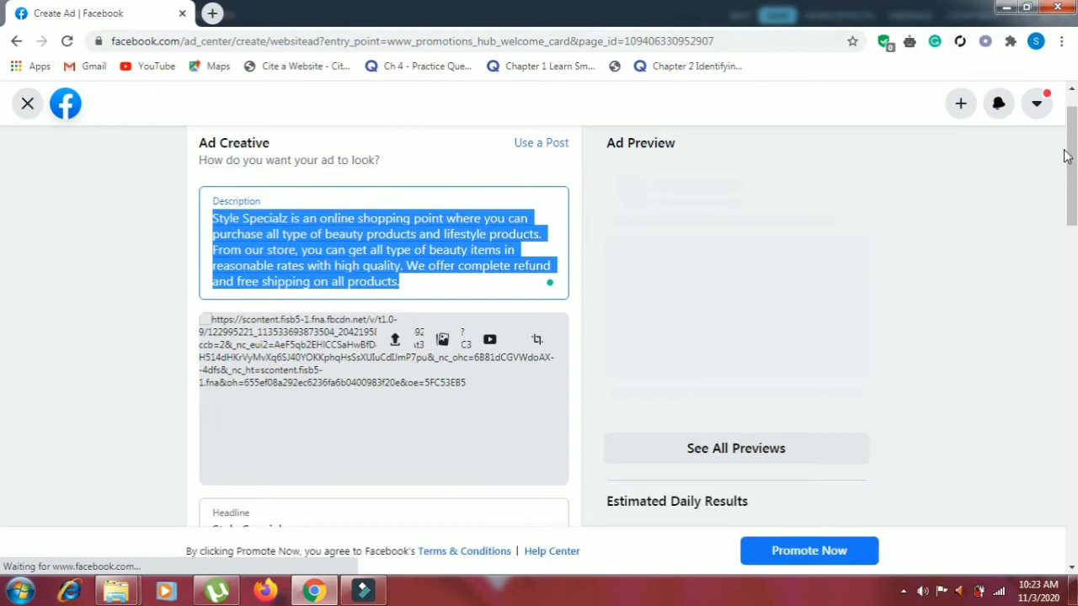
pyautogui.moveTo(1072, 151); pyautogui.dragTo(1072, 130)
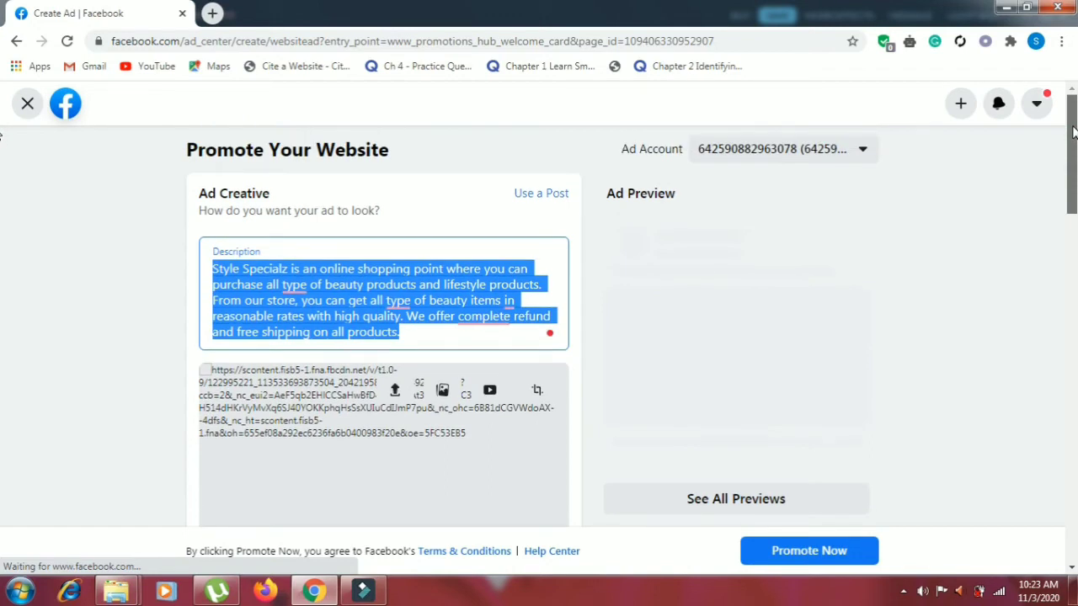
# Set the ad's button label to Shop Now, dismissing the Windows color scheme prompt
pyautogui.moveTo(1072, 135); pyautogui.dragTo(1072, 237)
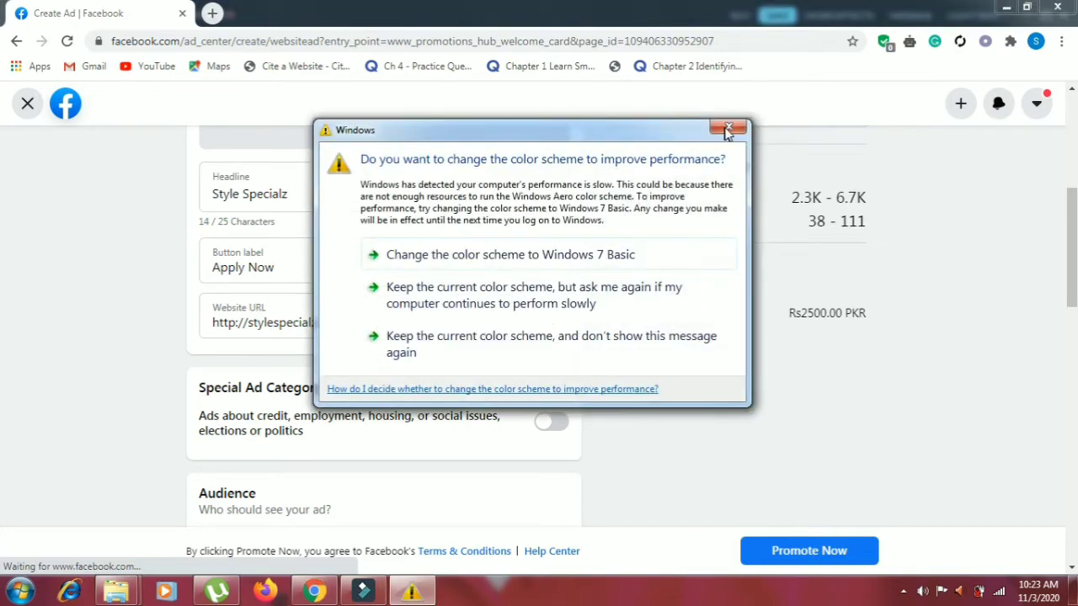
pyautogui.click(728, 131)
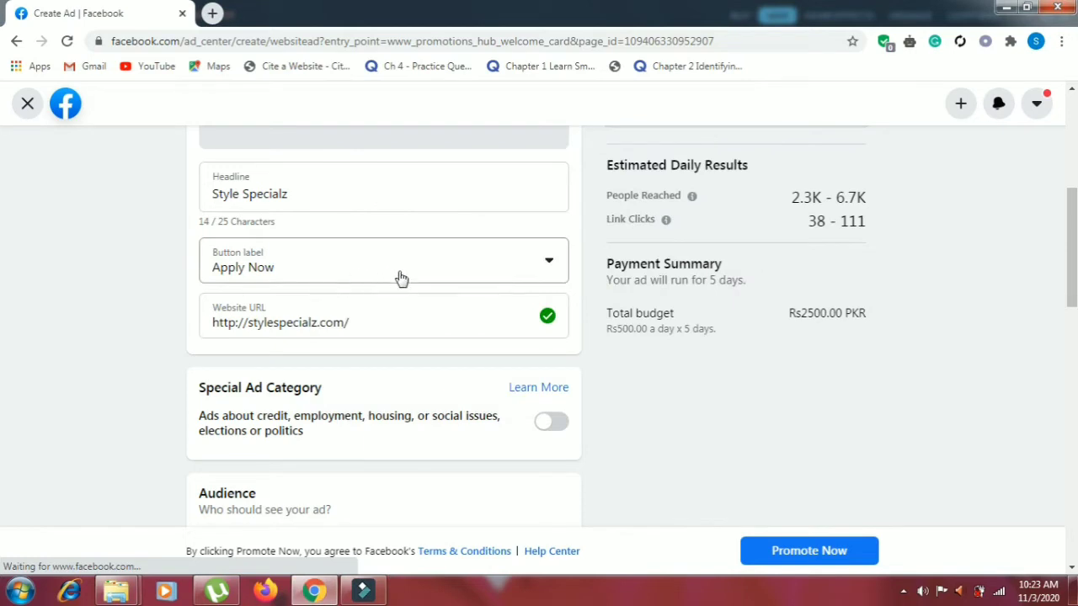
pyautogui.click(401, 279)
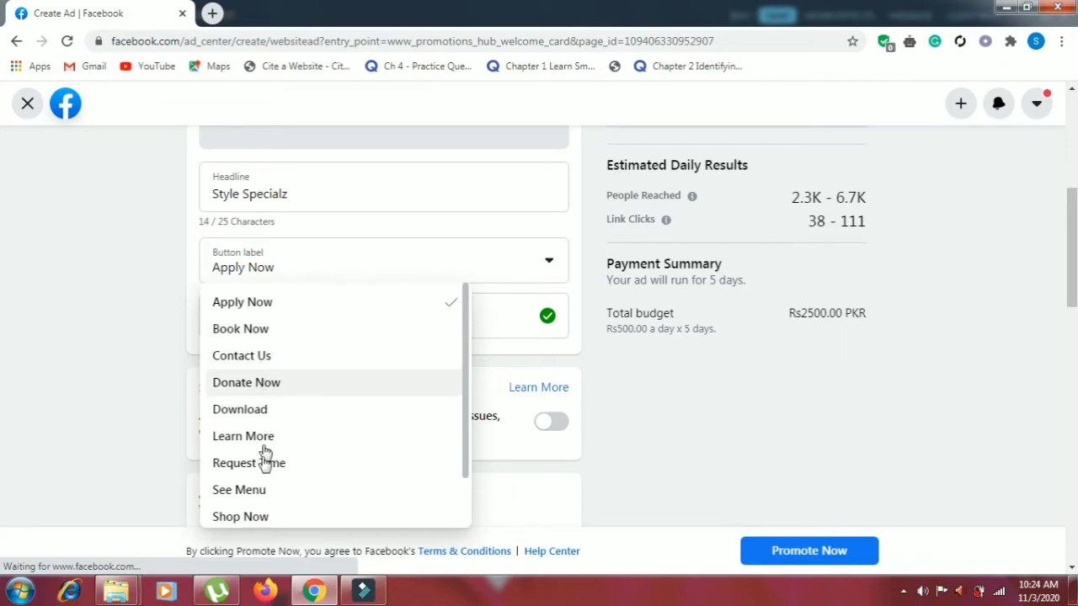
pyautogui.click(253, 517)
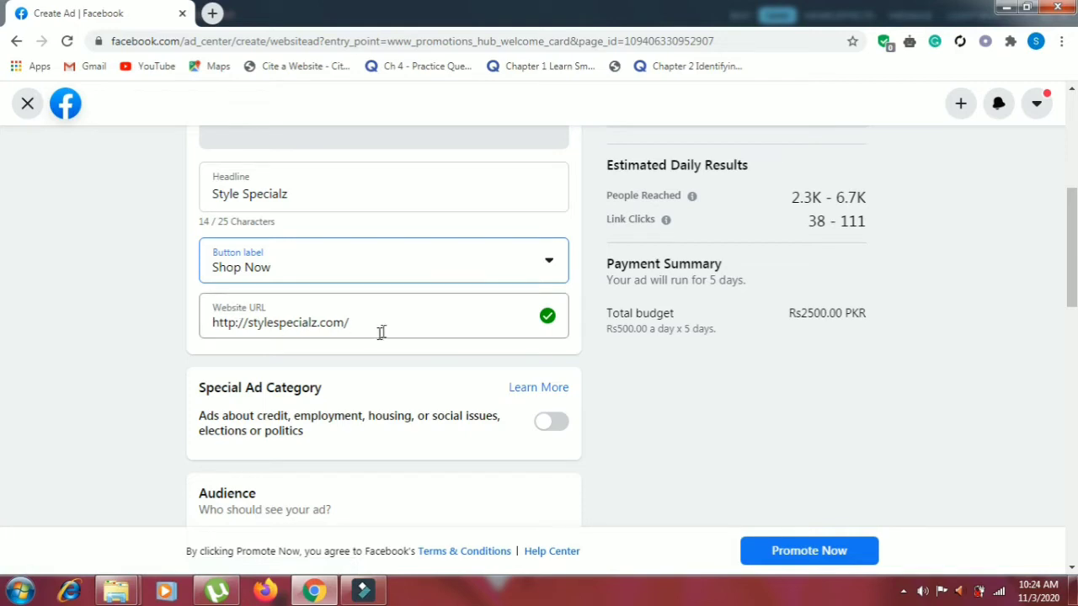
# Start a new audience named Free with a maximum age of 35, dismissing the Windows color scheme prompt
pyautogui.moveTo(1074, 249); pyautogui.dragTo(1074, 331)
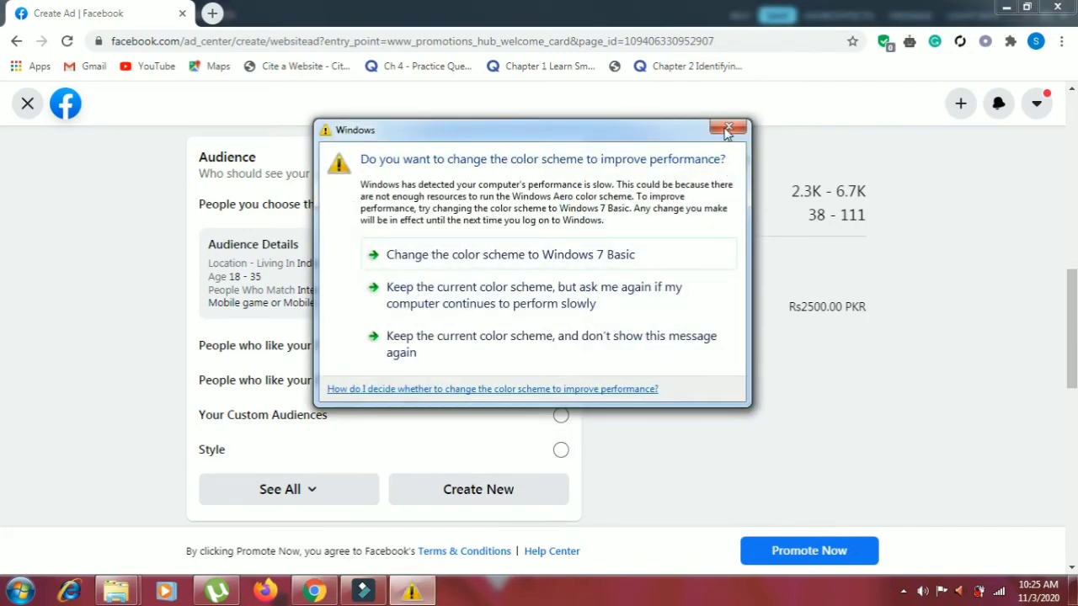
pyautogui.click(729, 127)
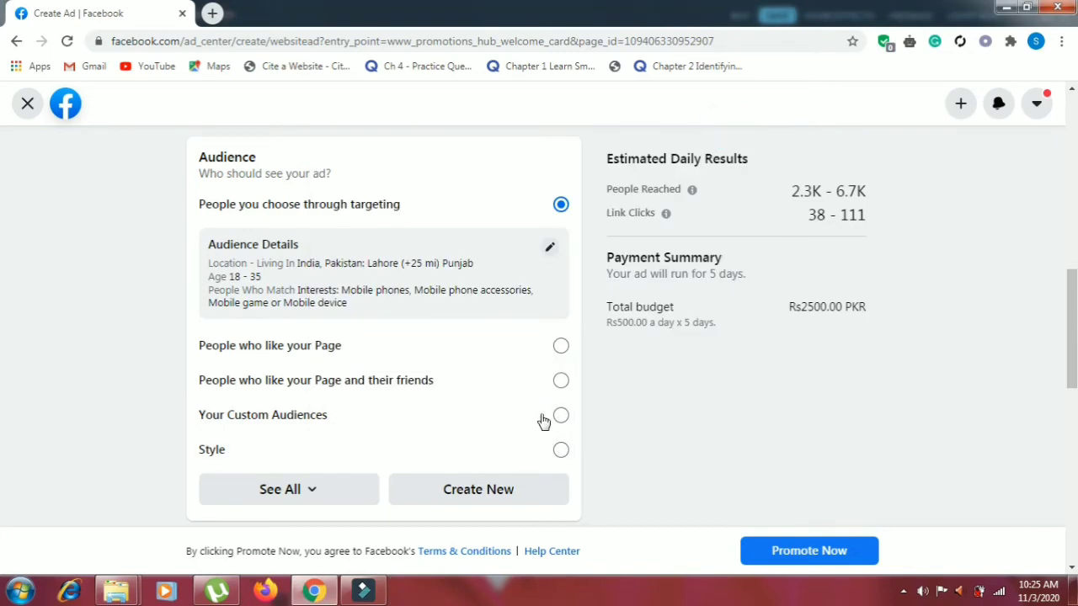
pyautogui.click(470, 500)
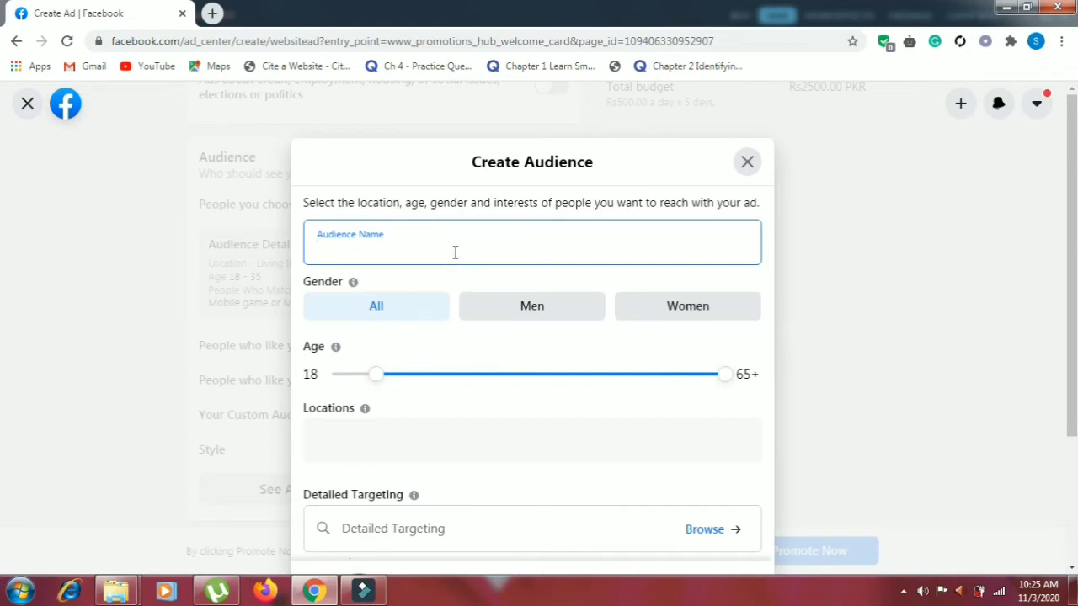
pyautogui.write('Fr')
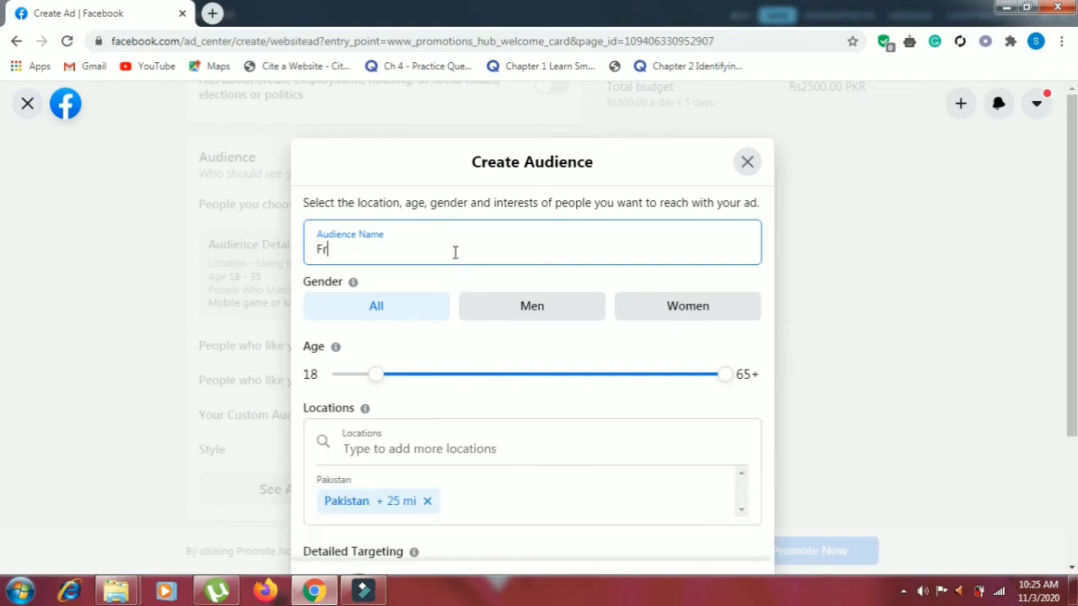
pyautogui.write('ee')
pyautogui.moveTo(726, 383); pyautogui.dragTo(506, 387)
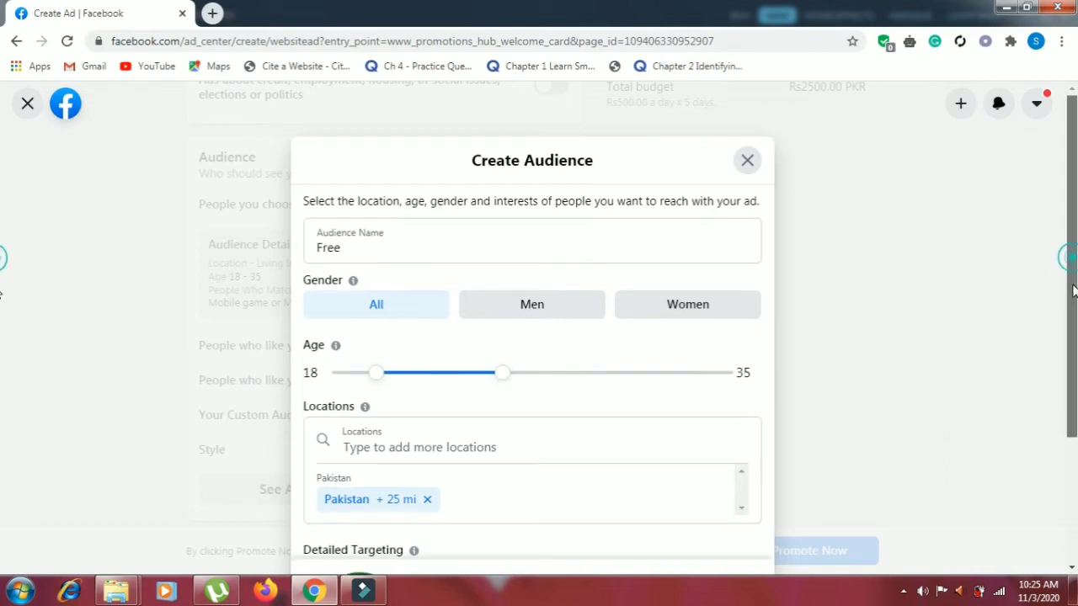
# Replace Pakistan with the country Turkey as the audience's location
pyautogui.scroll(-3, 1071, 261)
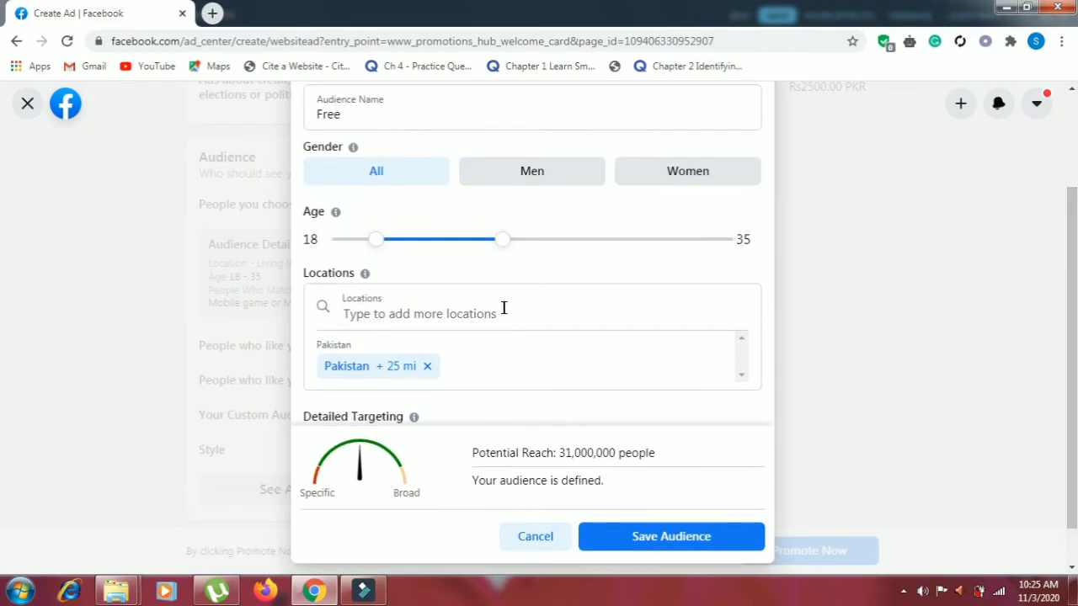
pyautogui.click(429, 367)
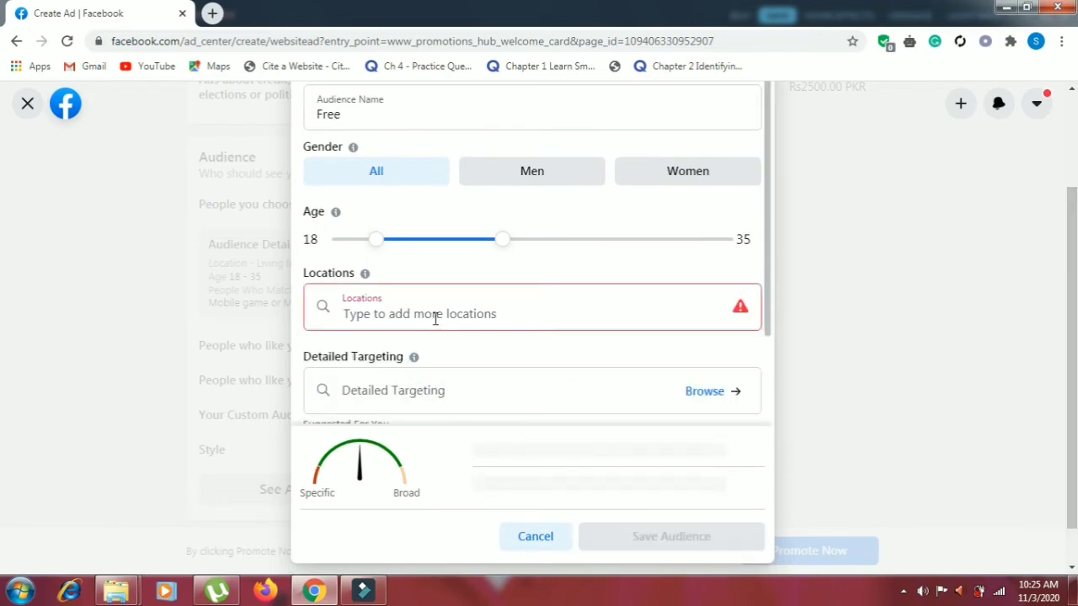
pyautogui.click(436, 315)
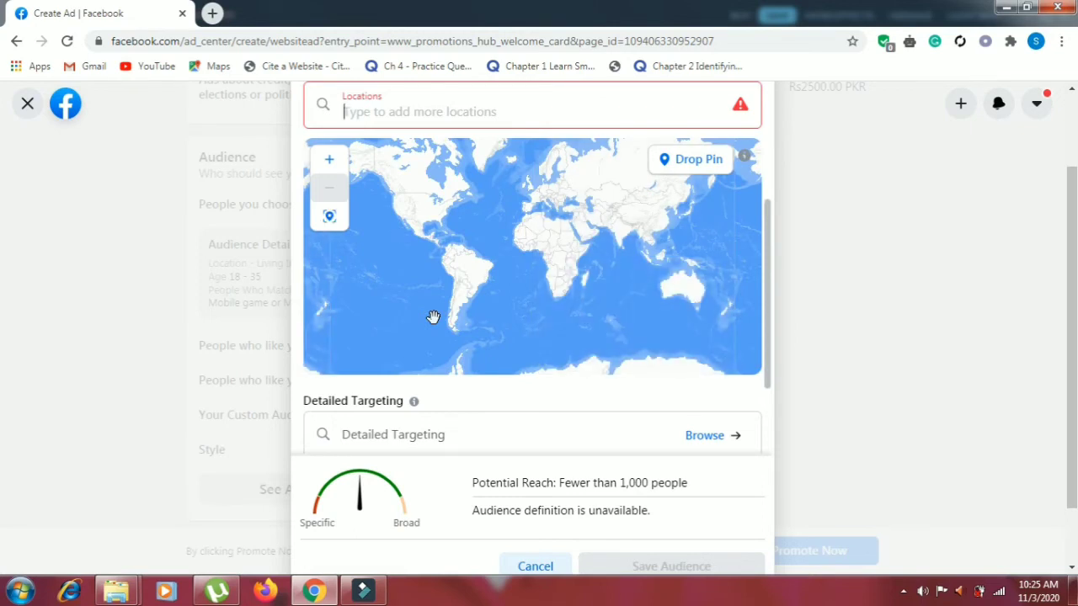
pyautogui.write('T')
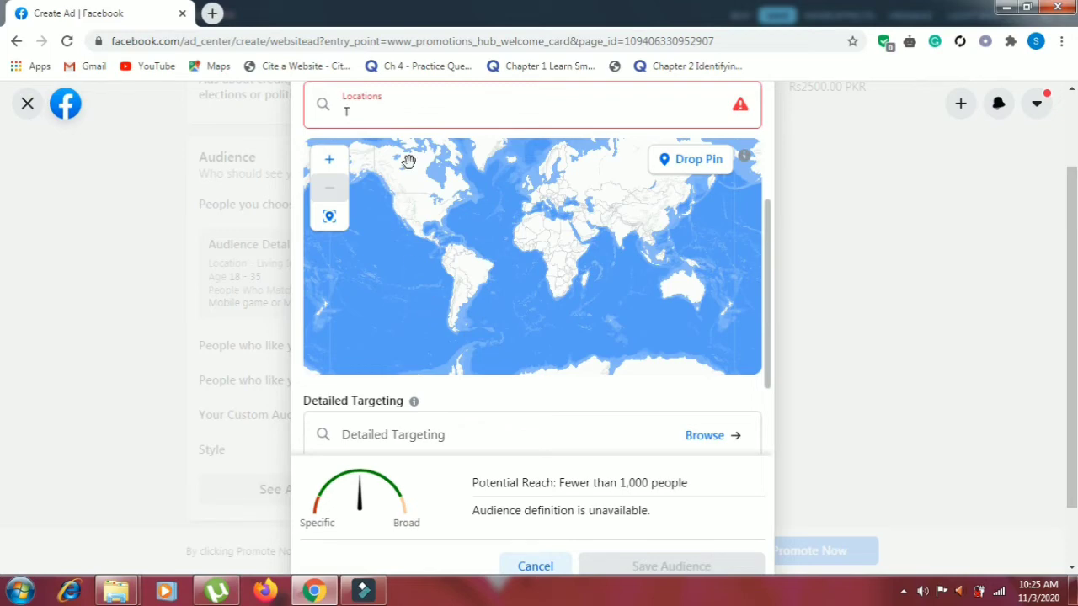
pyautogui.click(386, 111)
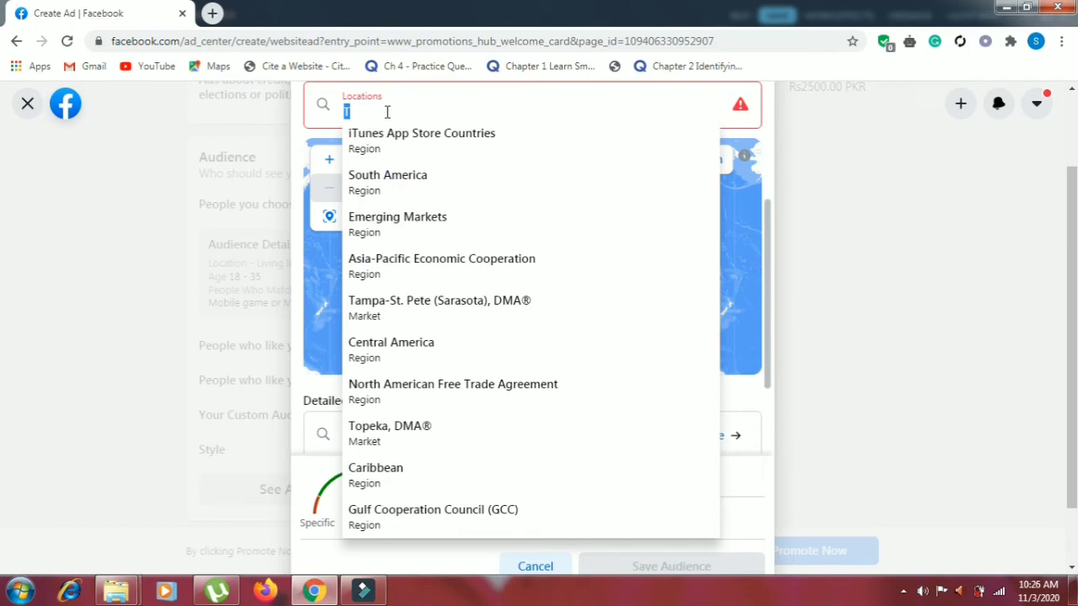
pyautogui.write('tu')
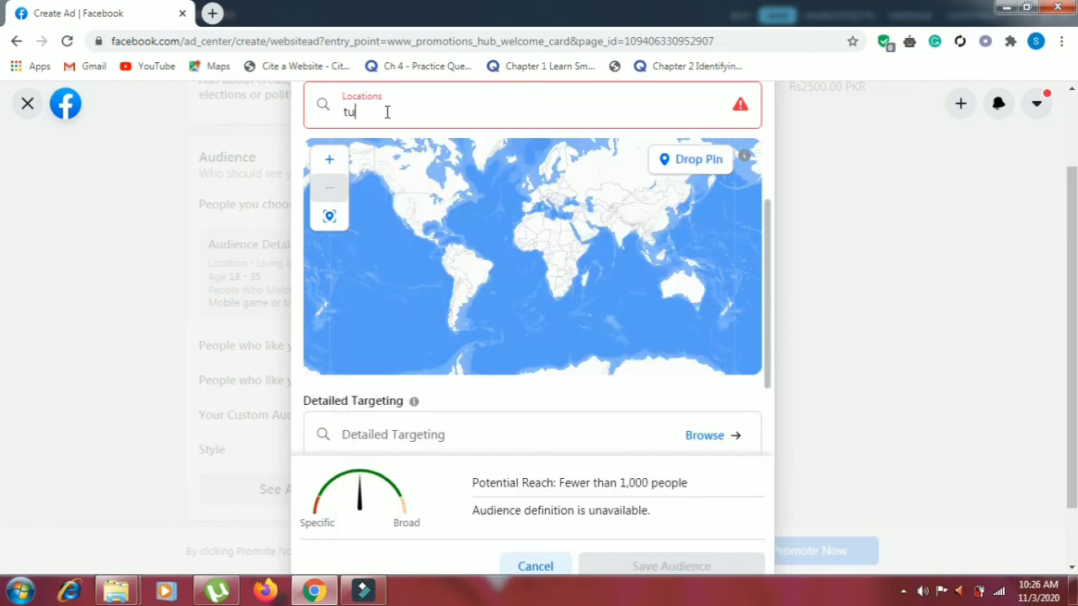
pyautogui.write('rkey')
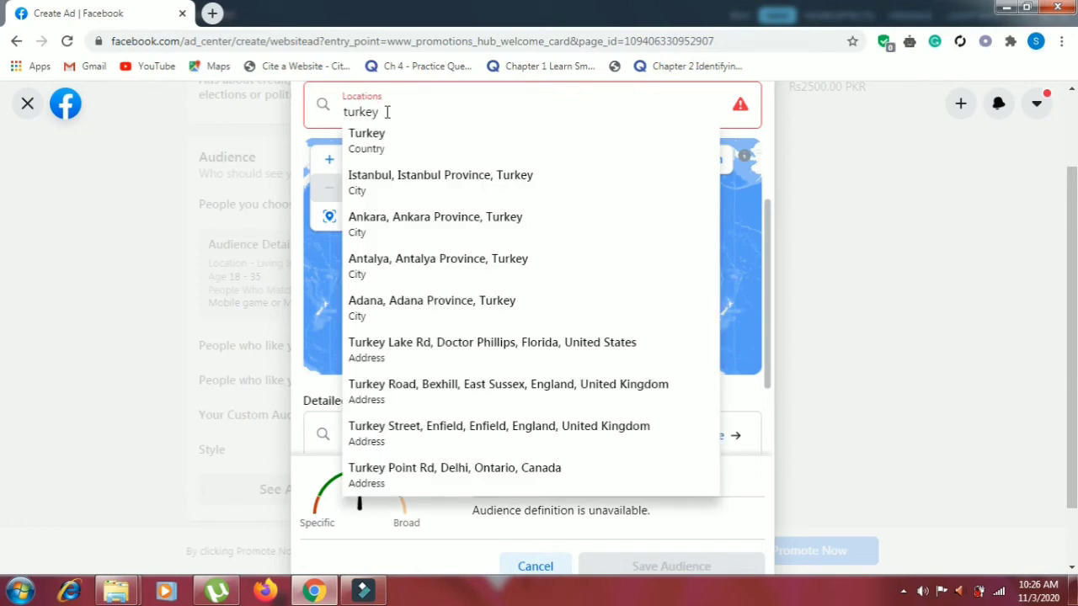
pyautogui.click(383, 149)
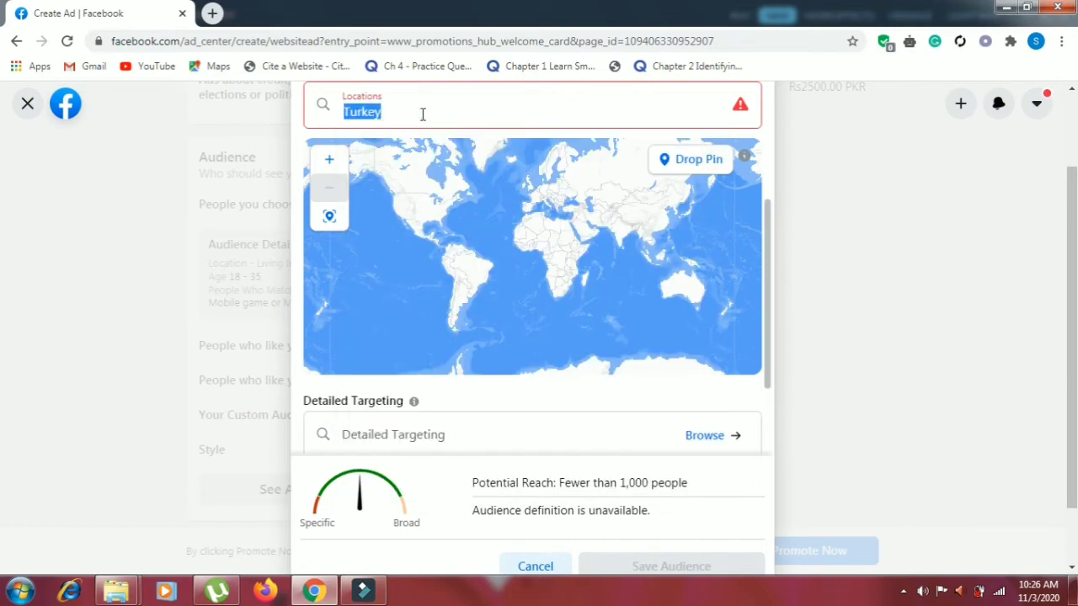
pyautogui.click(423, 114)
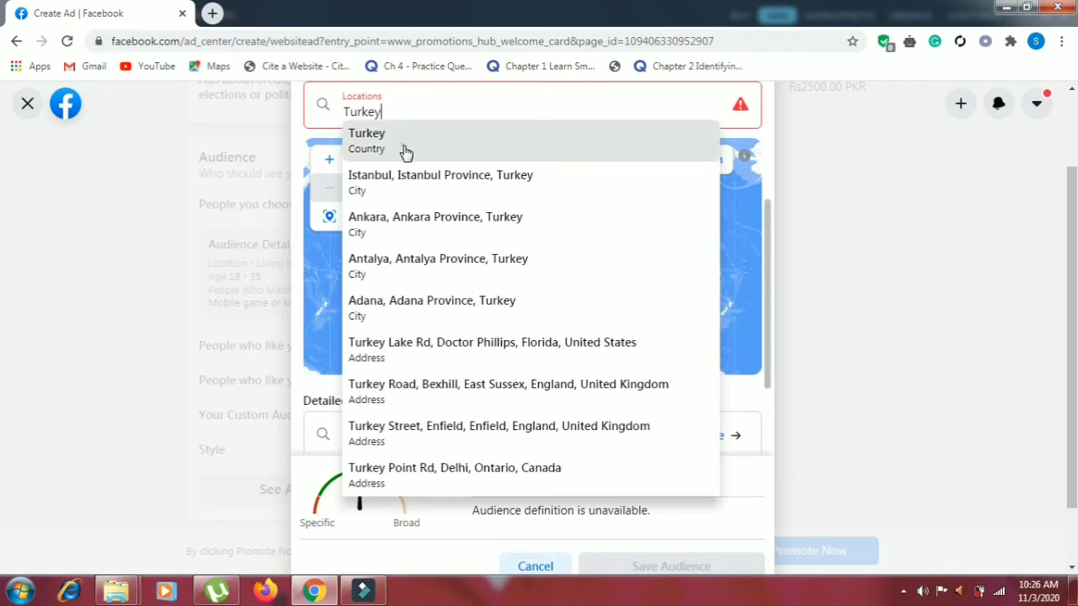
pyautogui.click(404, 150)
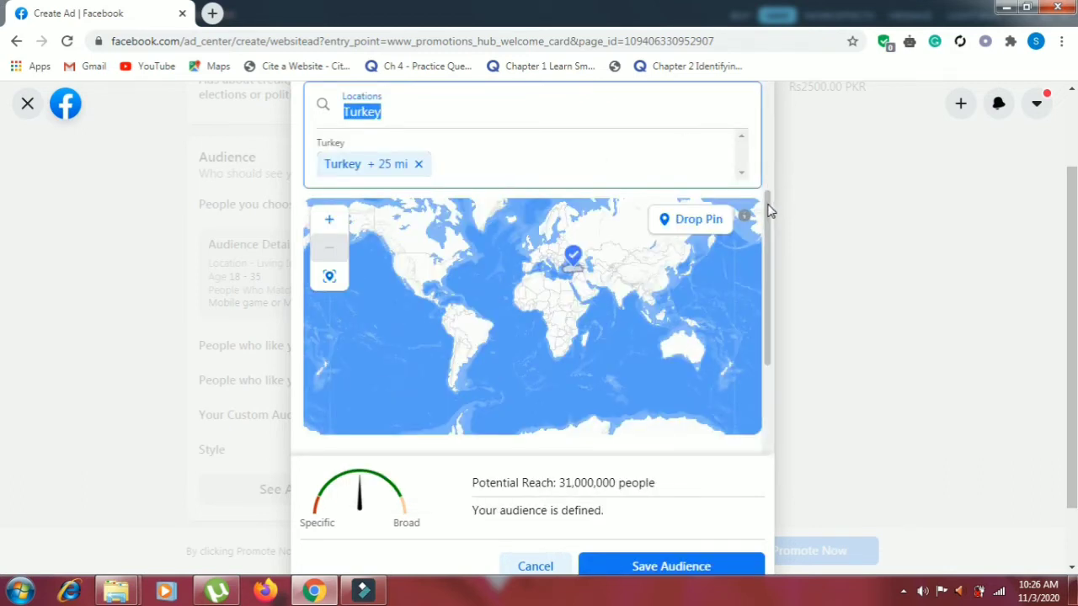
# Search the audience's detailed targeting for "mobile" and add the Mobile phones interest
pyautogui.moveTo(768, 210); pyautogui.dragTo(769, 308)
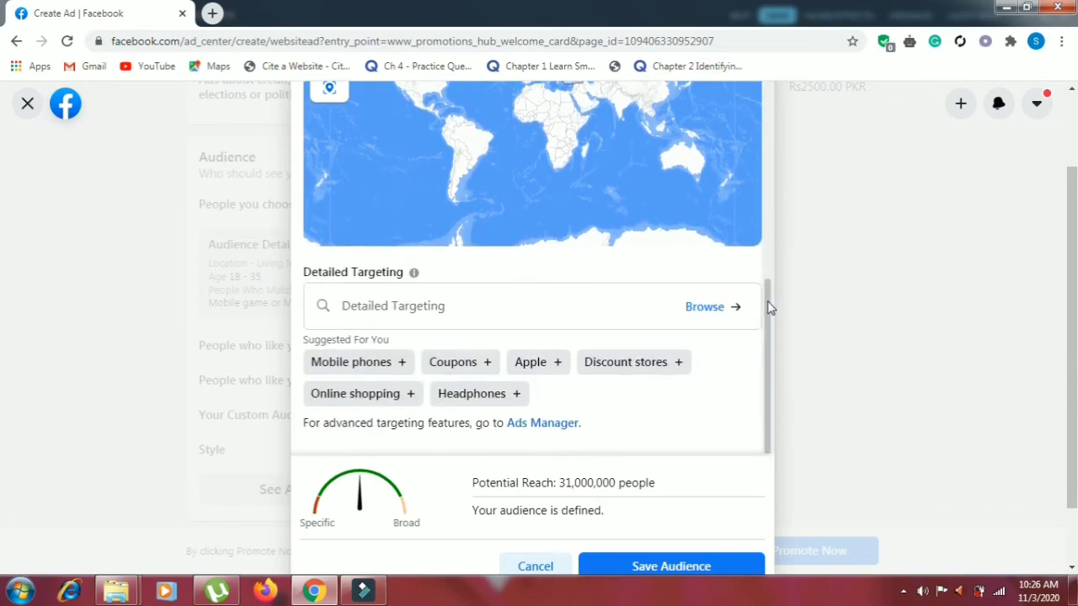
pyautogui.click(375, 310)
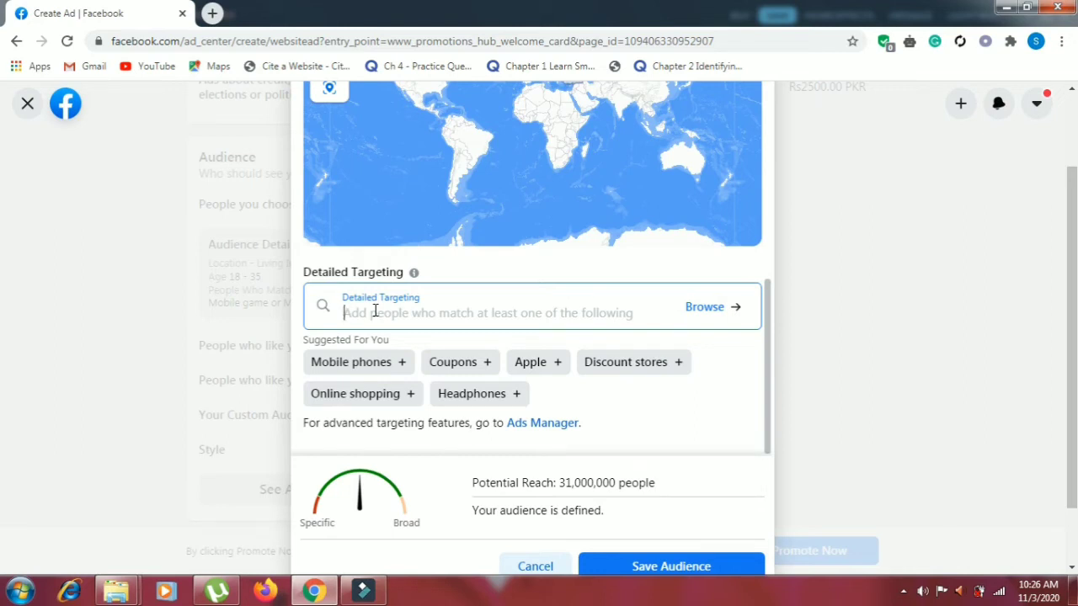
pyautogui.write('mo')
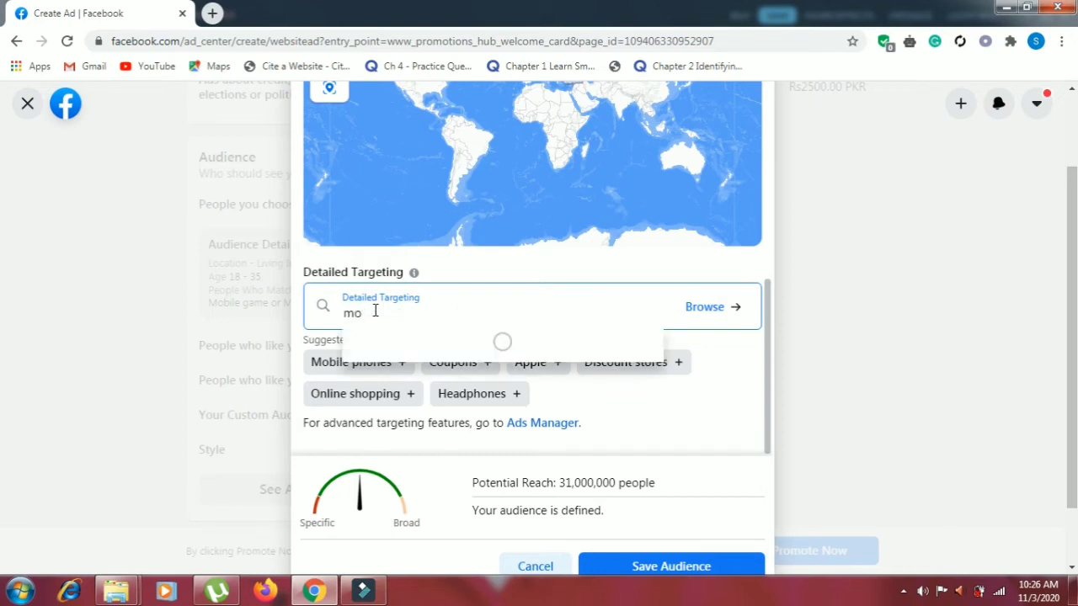
pyautogui.write('bile')
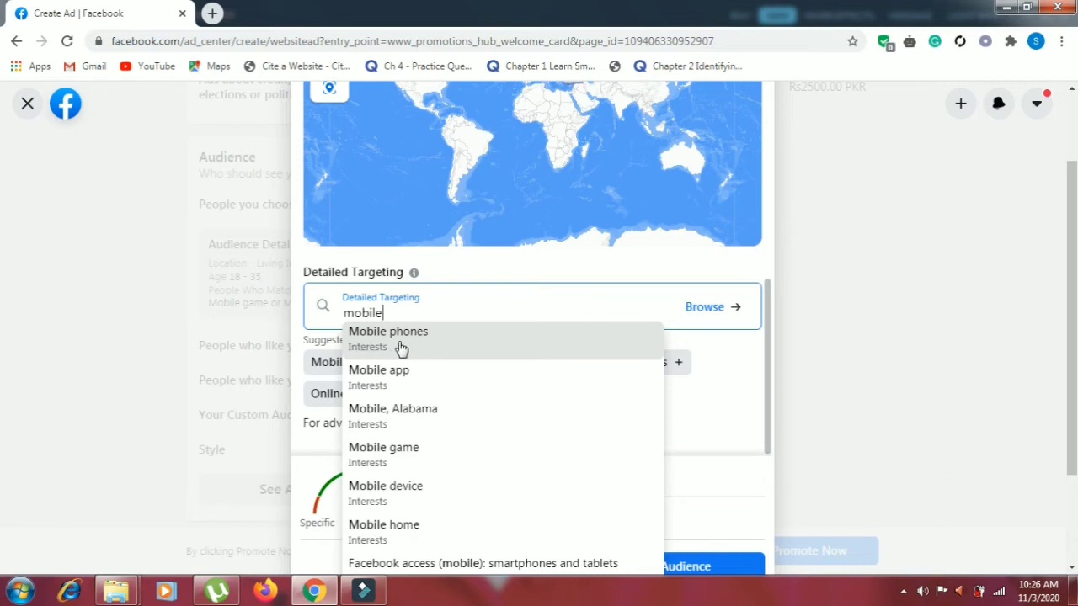
pyautogui.click(401, 347)
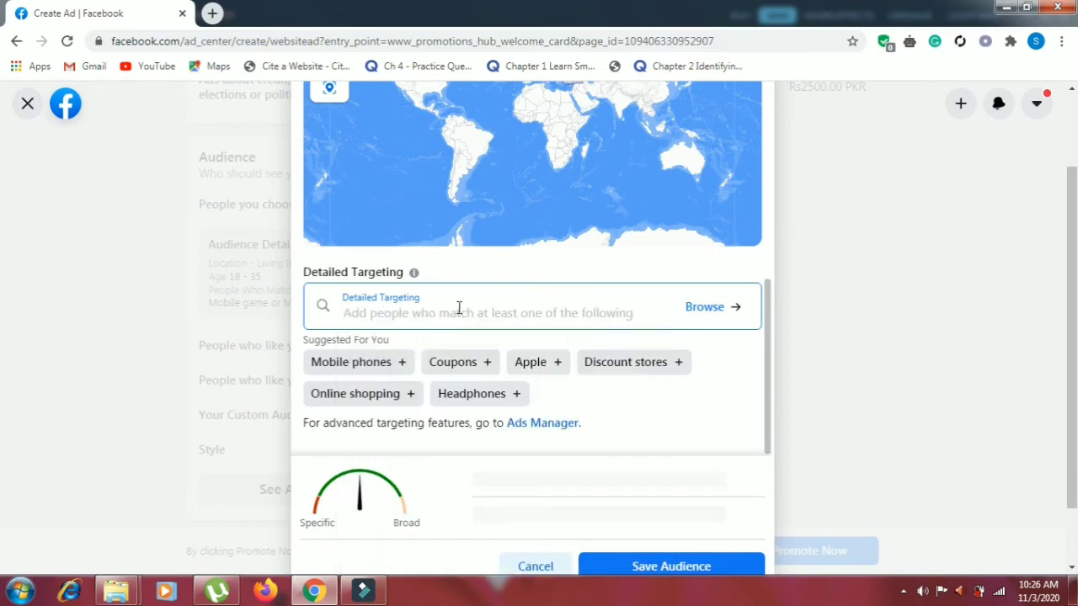
# Add the Mobile game interest to the audience's detailed targeting by searching for "mob"
pyautogui.scroll(2, 459, 308)
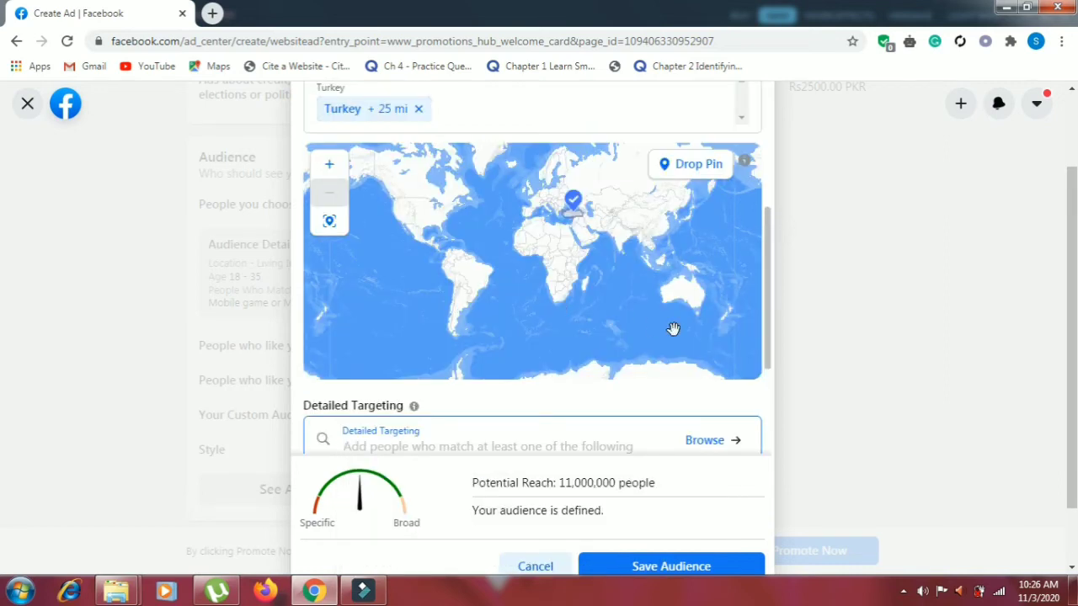
pyautogui.moveTo(768, 278); pyautogui.dragTo(768, 339)
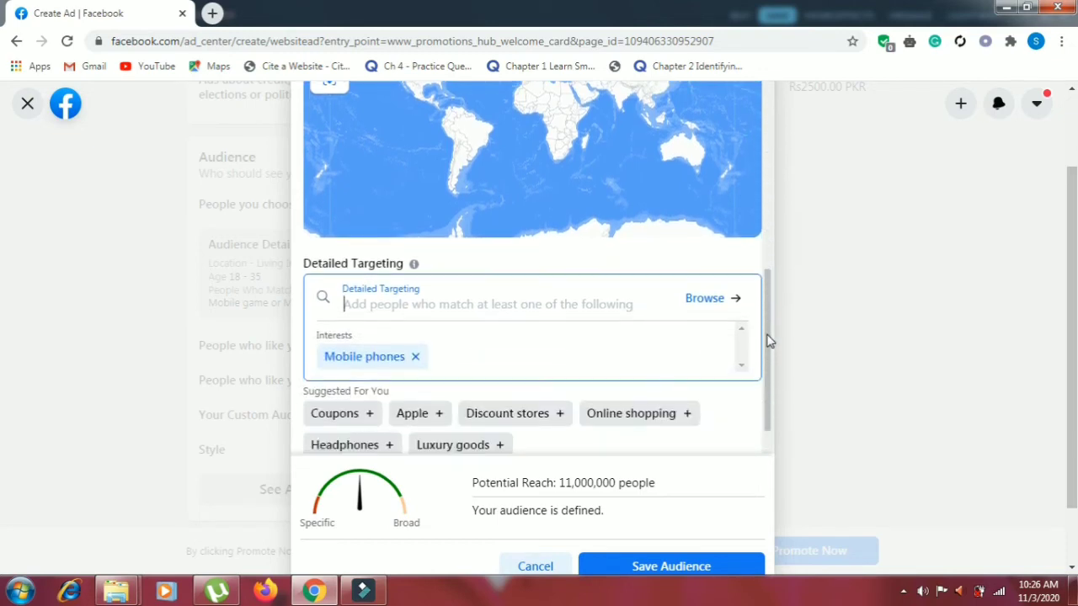
pyautogui.click(410, 308)
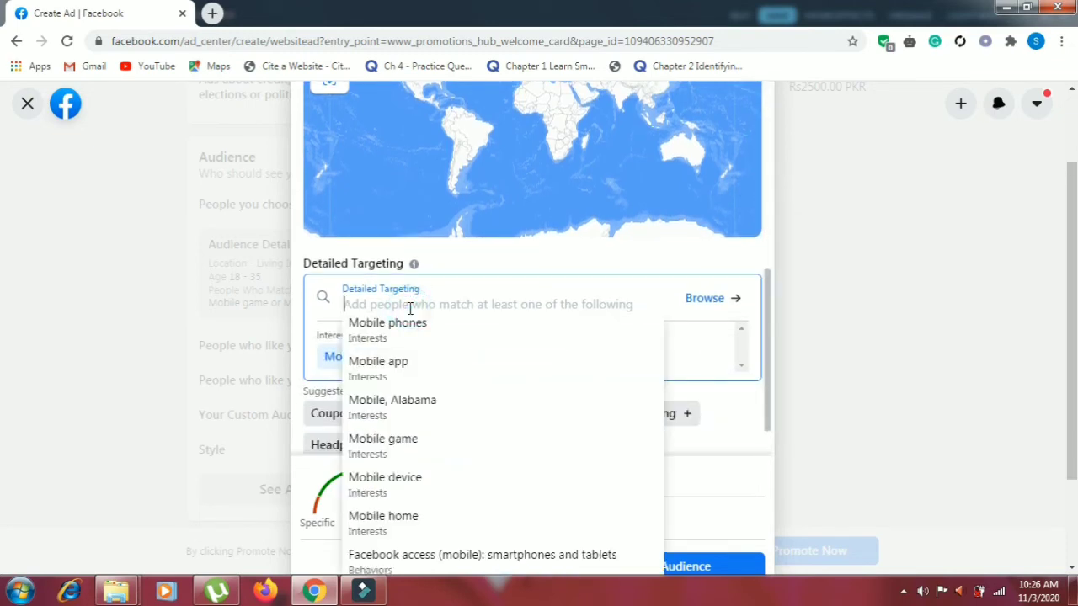
pyautogui.click(396, 367)
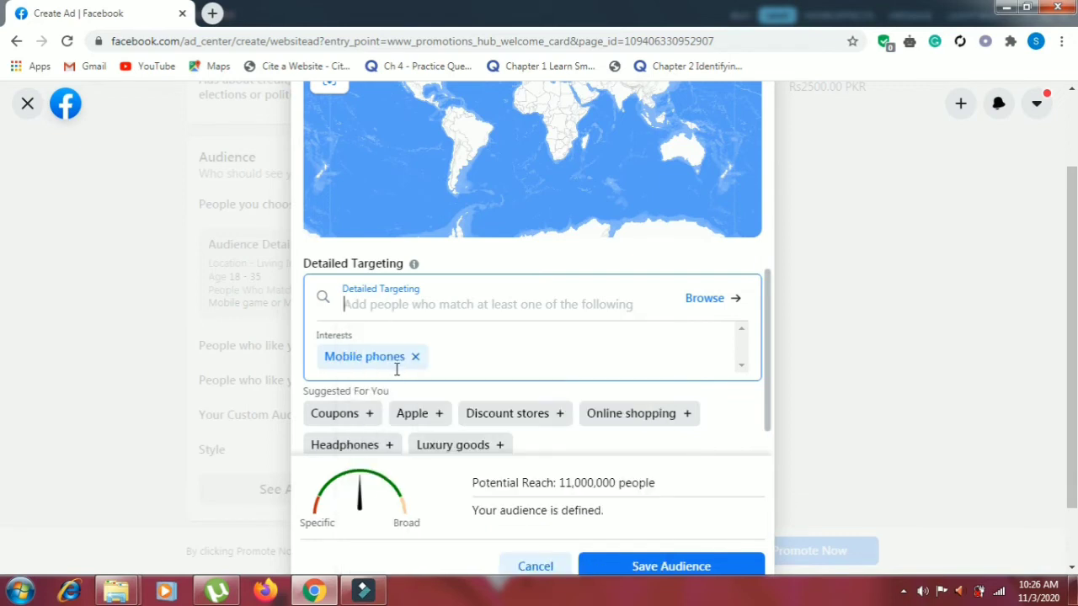
pyautogui.click(397, 308)
pyautogui.write('m')
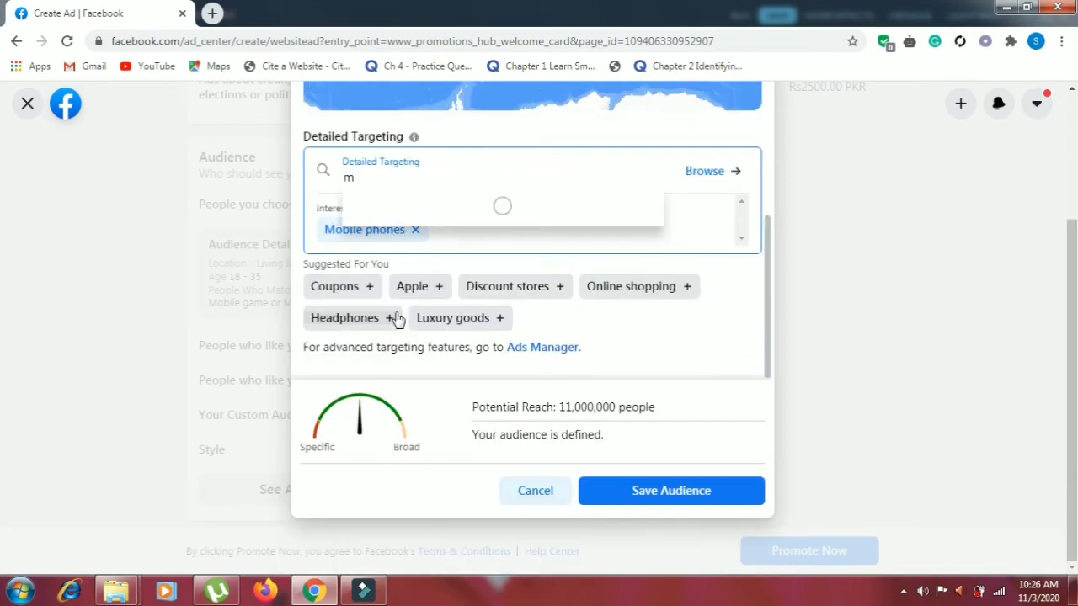
pyautogui.write('ob')
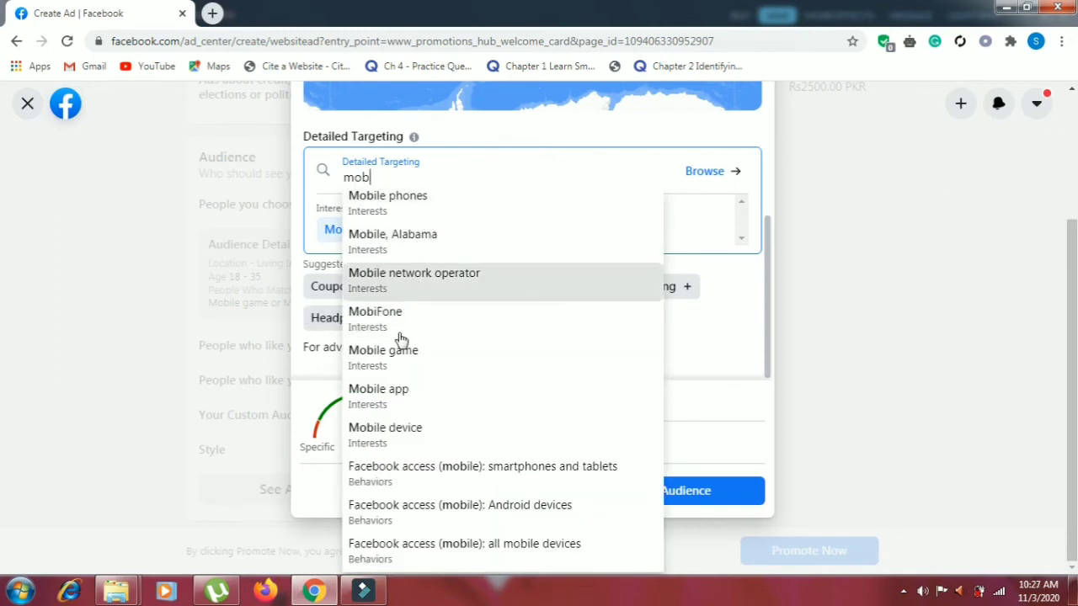
pyautogui.click(399, 360)
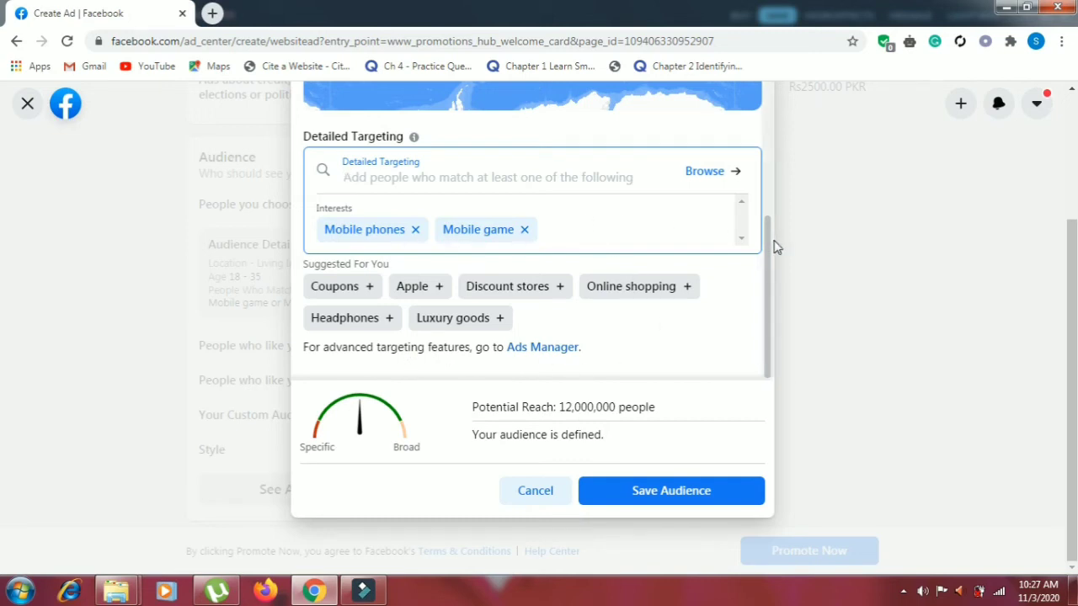
# Review the audience's location, interests and potential reach, and save the audience
pyautogui.scroll(5, 769, 241)
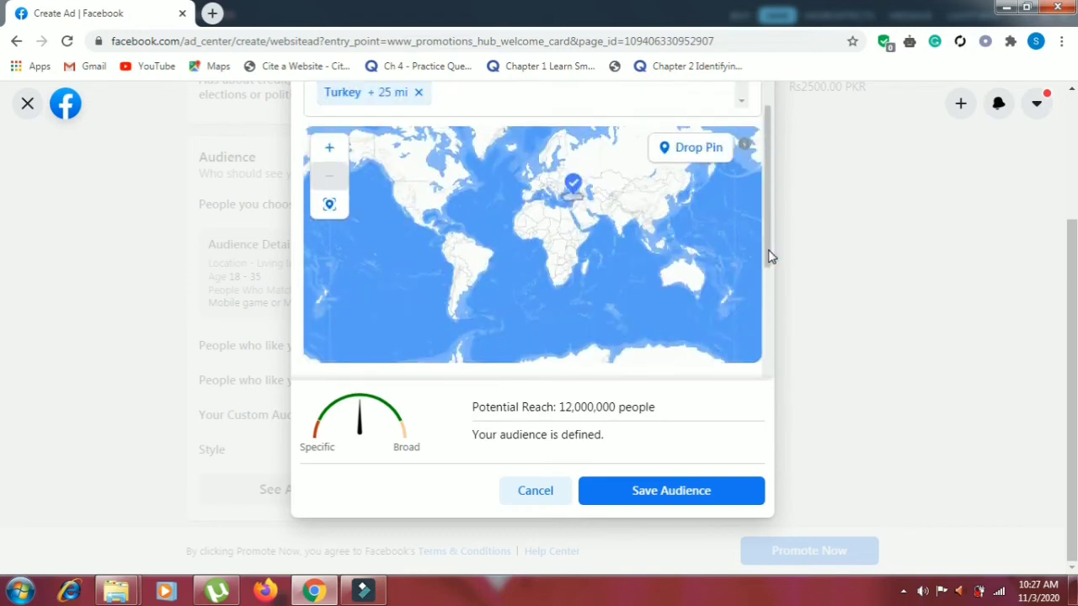
pyautogui.moveTo(769, 230); pyautogui.dragTo(767, 370)
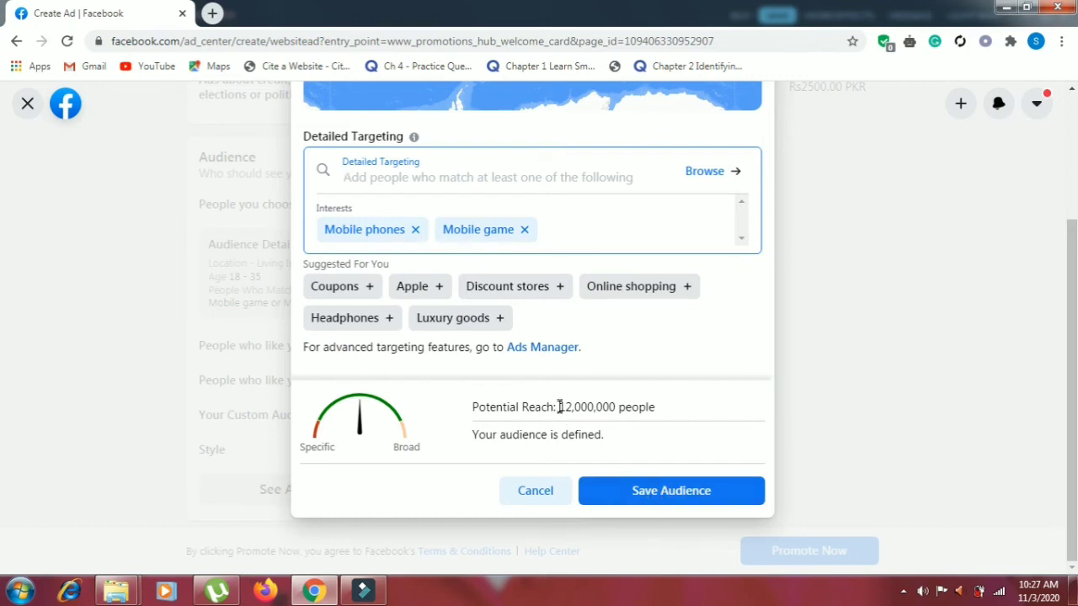
pyautogui.moveTo(559, 406); pyautogui.dragTo(661, 412)
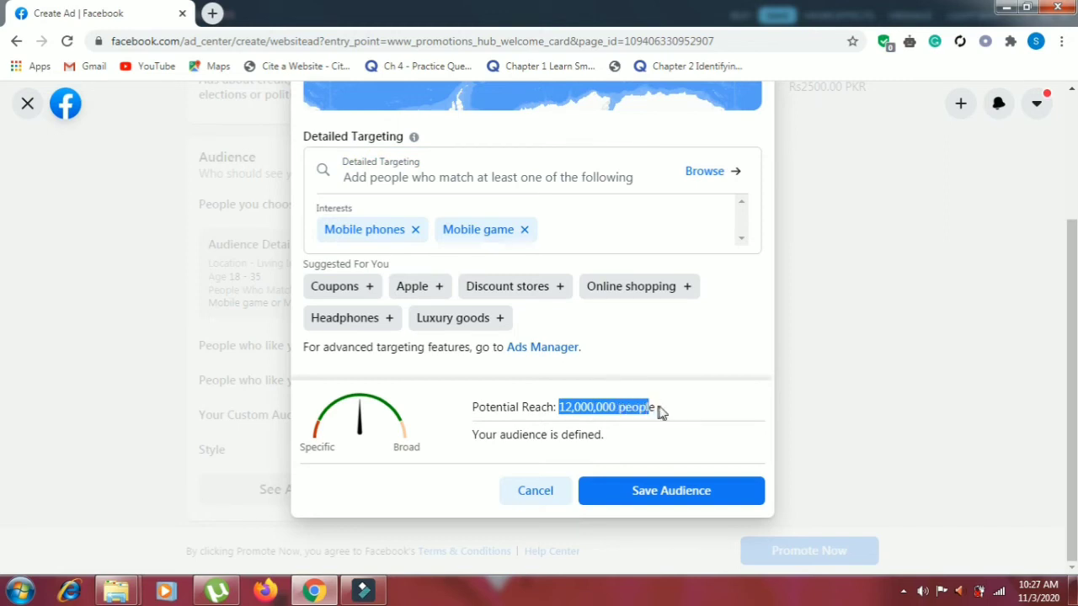
pyautogui.click(647, 495)
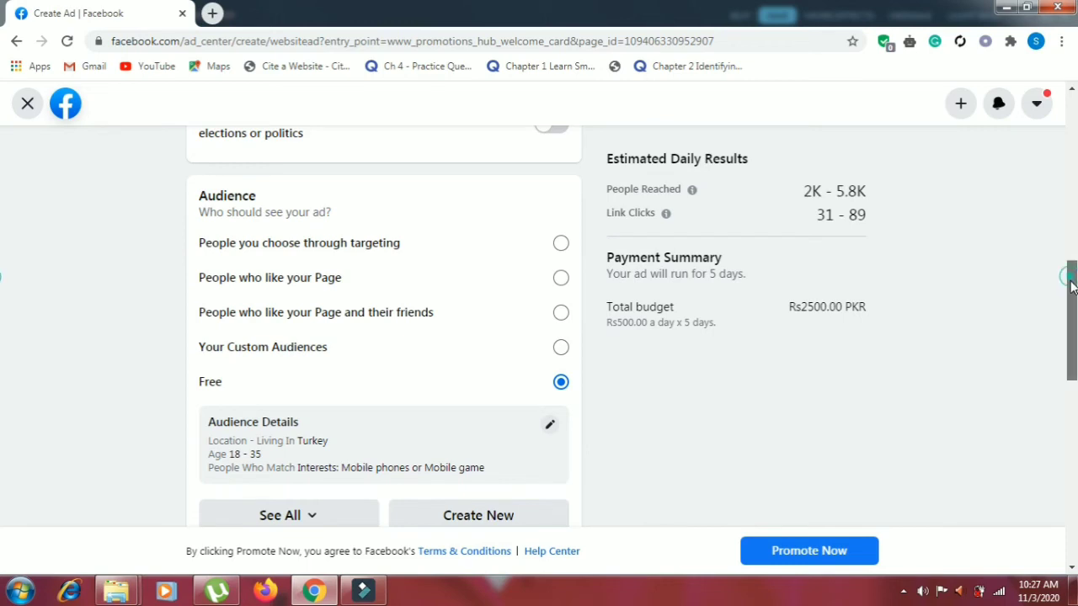
# Review the age range and matching interests in the Free audience's details, dismissing the Windows color scheme prompt
pyautogui.moveTo(1069, 278); pyautogui.dragTo(1072, 333)
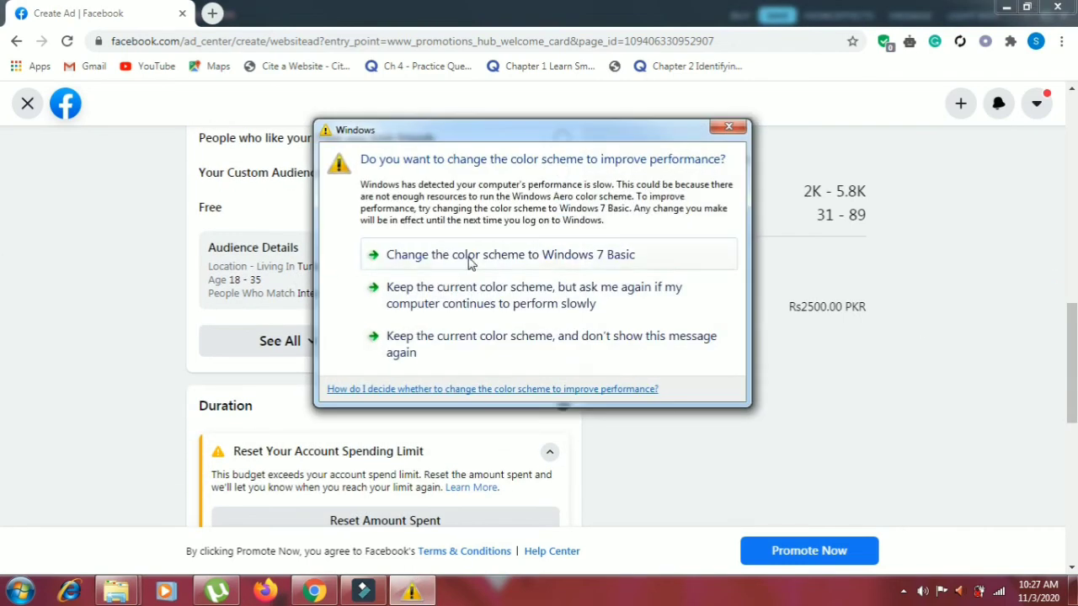
pyautogui.click(724, 131)
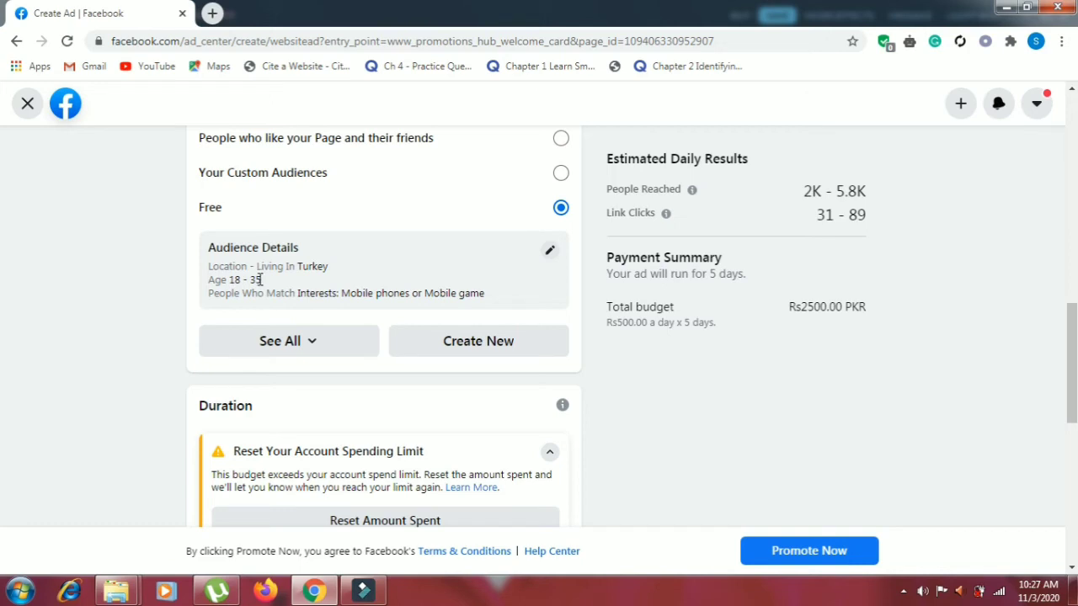
pyautogui.moveTo(260, 280); pyautogui.dragTo(220, 280)
pyautogui.moveTo(298, 295); pyautogui.dragTo(486, 299)
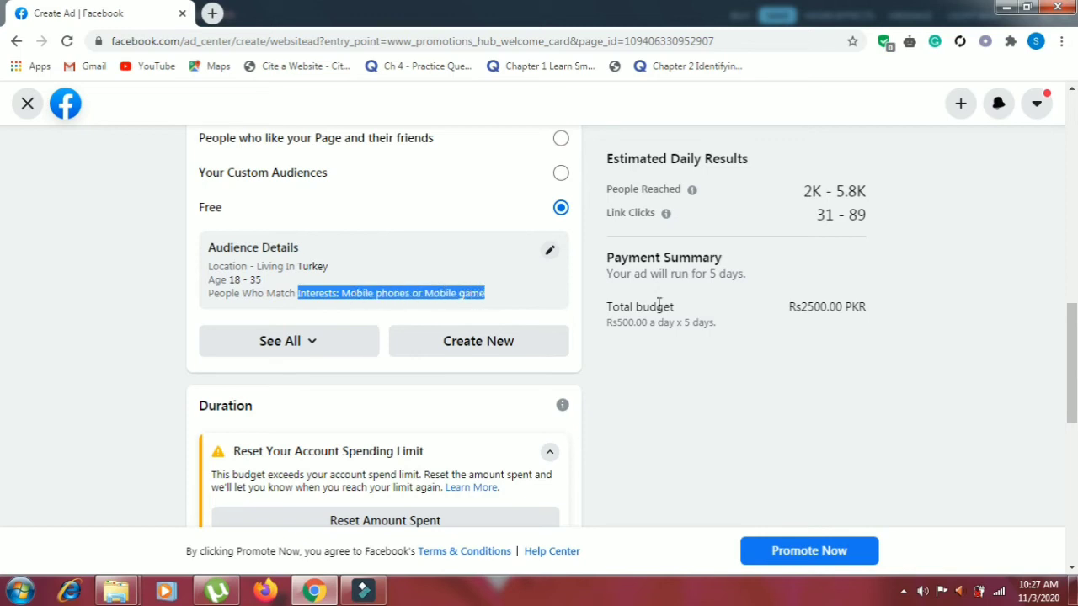
# Try a longer duration for the ad and return it to 5 days
pyautogui.moveTo(1071, 329); pyautogui.dragTo(1074, 429)
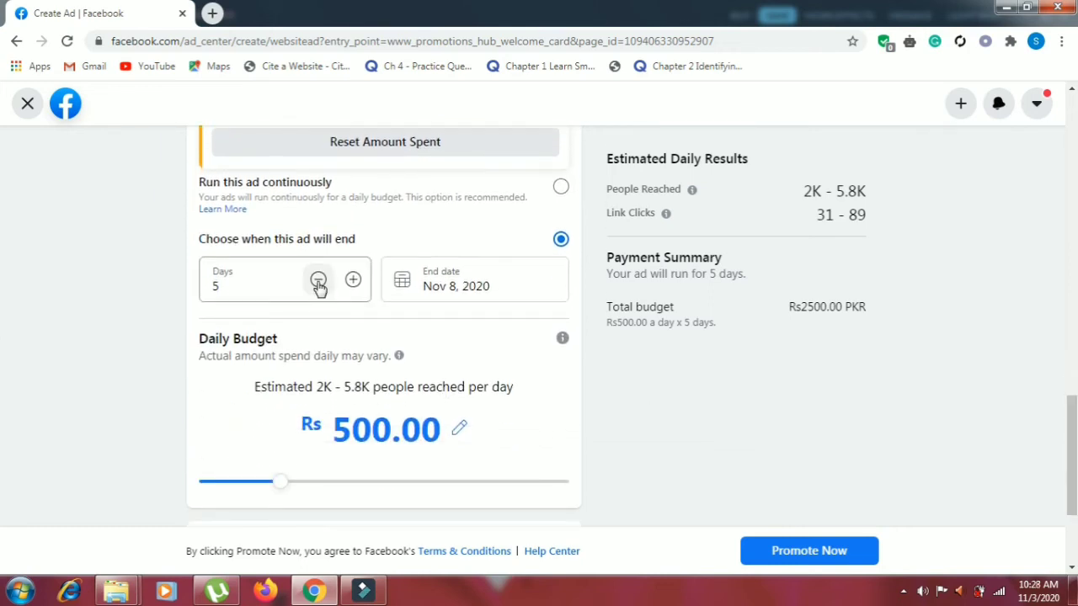
pyautogui.click(352, 283)
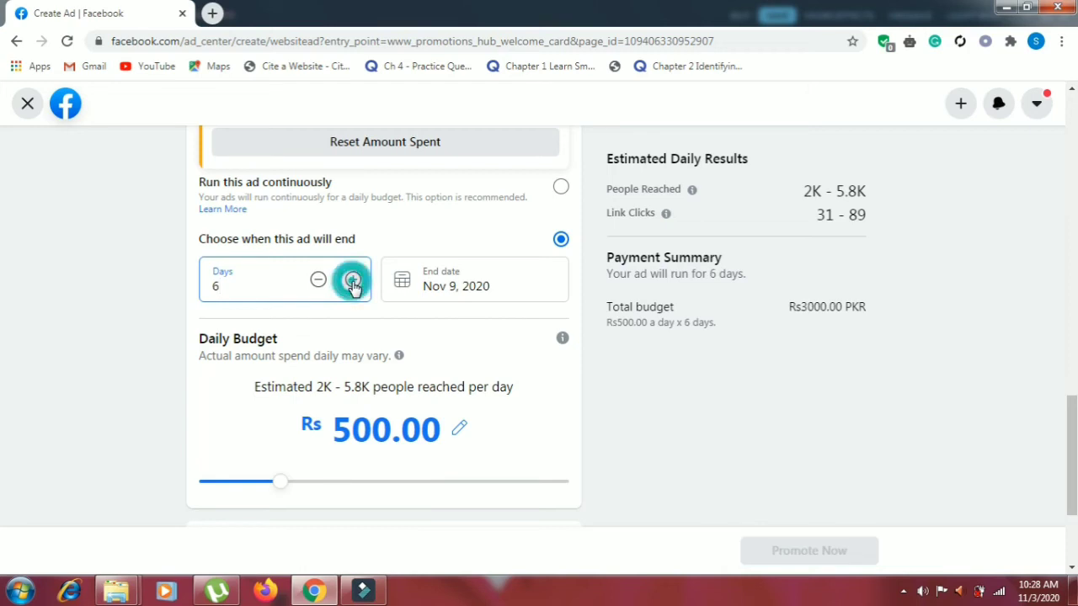
pyautogui.click(352, 283)
pyautogui.click(352, 283)
pyautogui.click(319, 283)
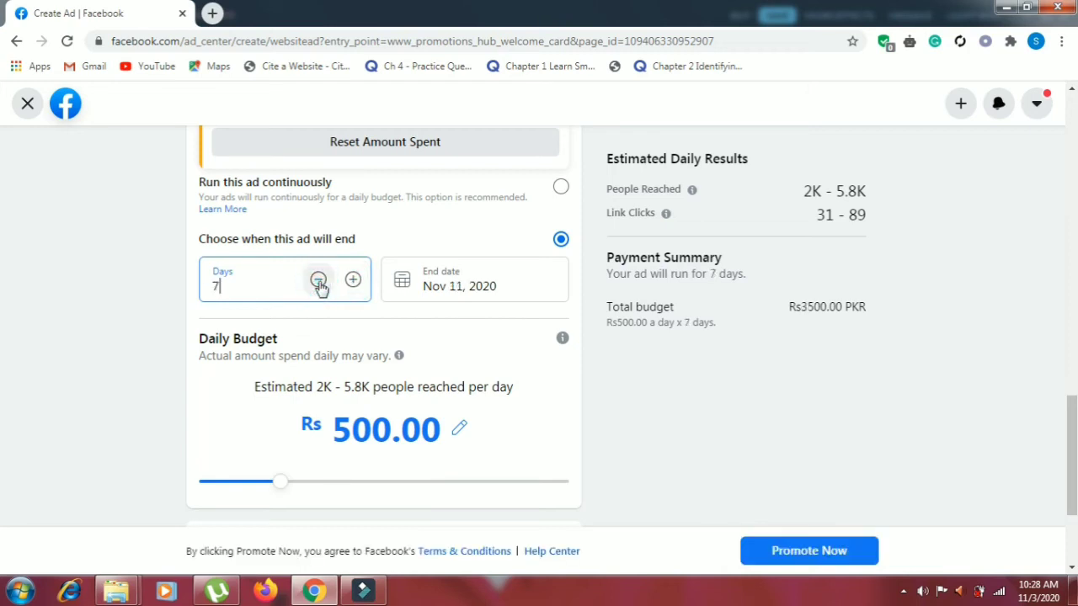
pyautogui.click(318, 283)
pyautogui.click(318, 283)
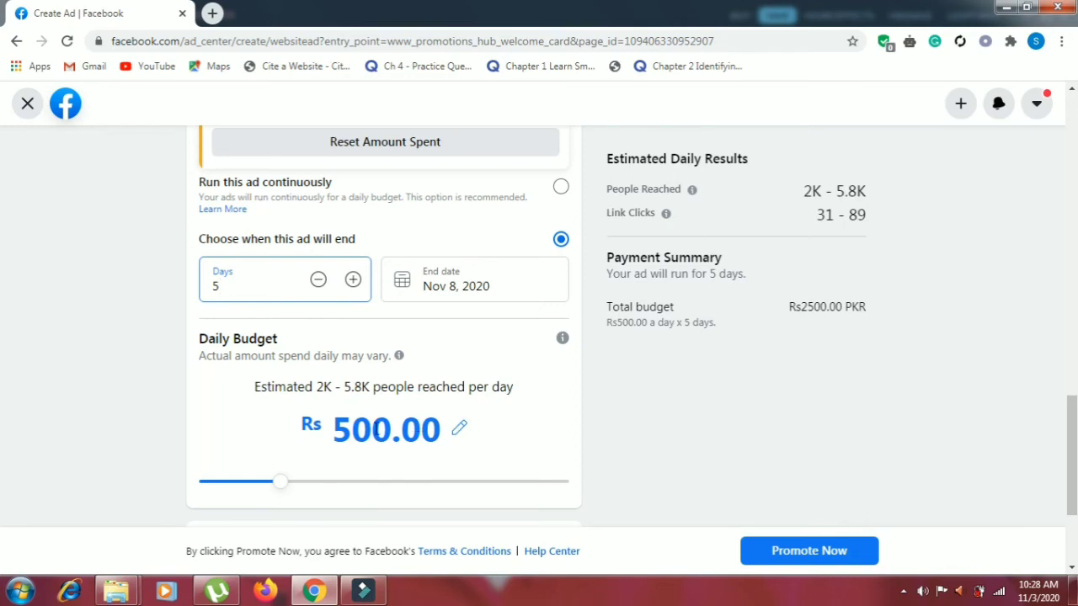
# Raise the ad's daily budget to Rs 800 and review the estimated people reached and link clicks
pyautogui.moveTo(282, 483); pyautogui.dragTo(327, 490)
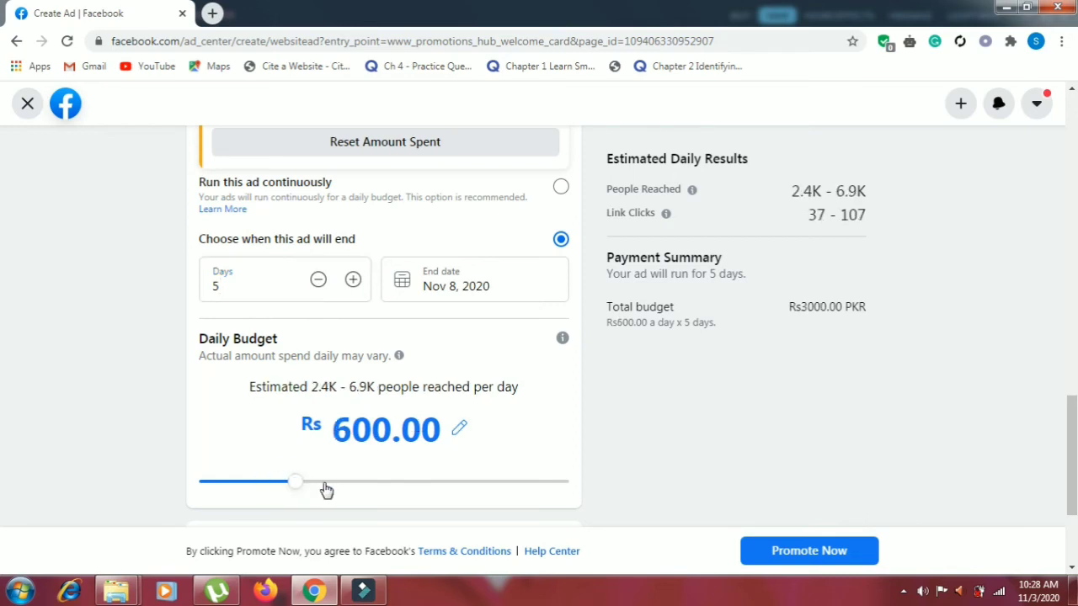
pyautogui.click(327, 487)
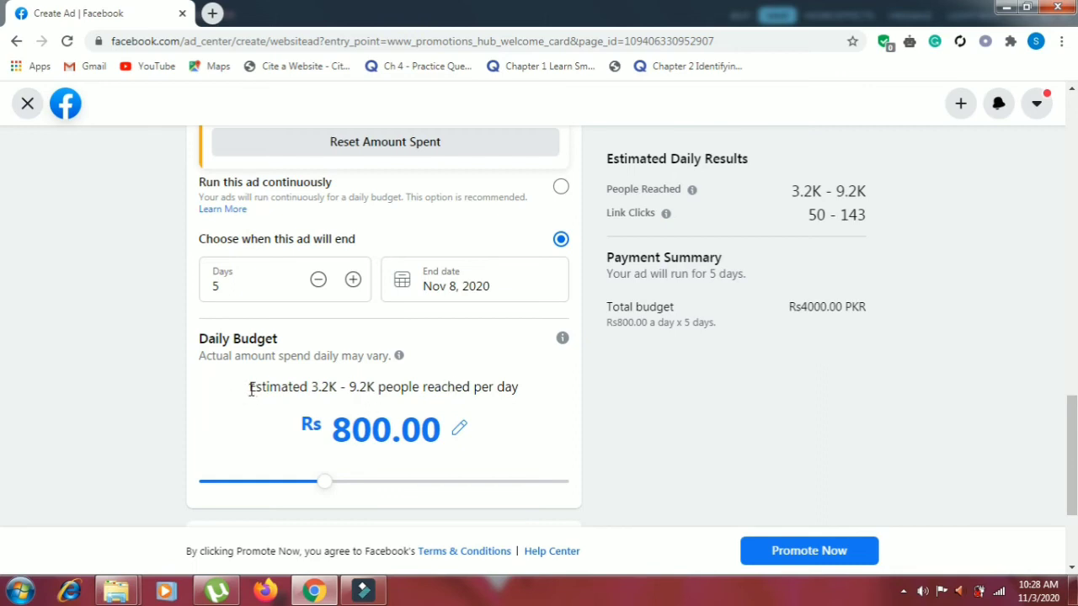
pyautogui.moveTo(250, 390); pyautogui.dragTo(534, 395)
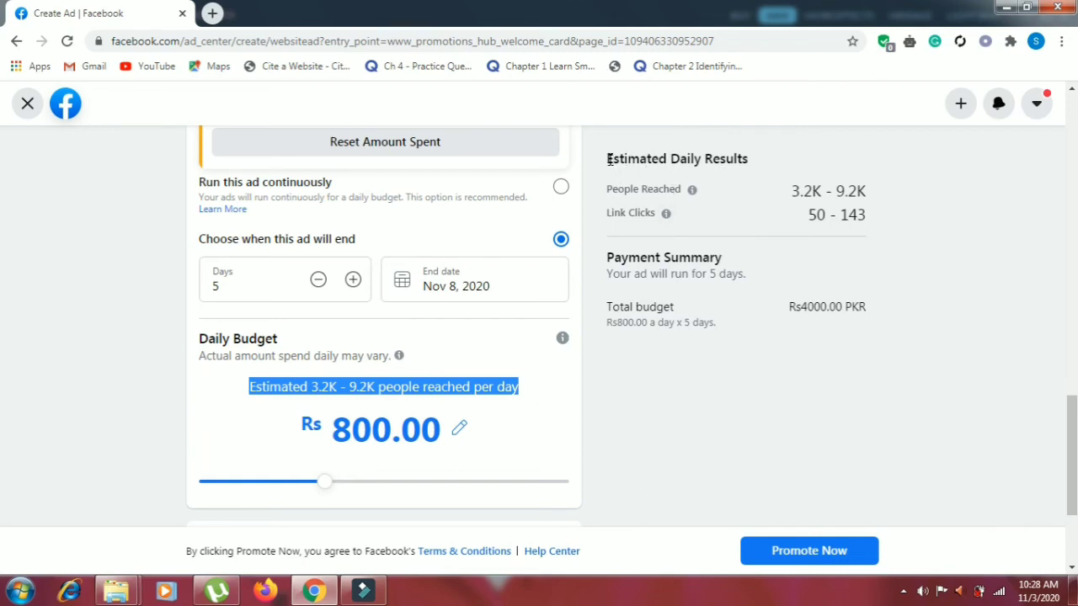
pyautogui.moveTo(609, 160); pyautogui.dragTo(753, 162)
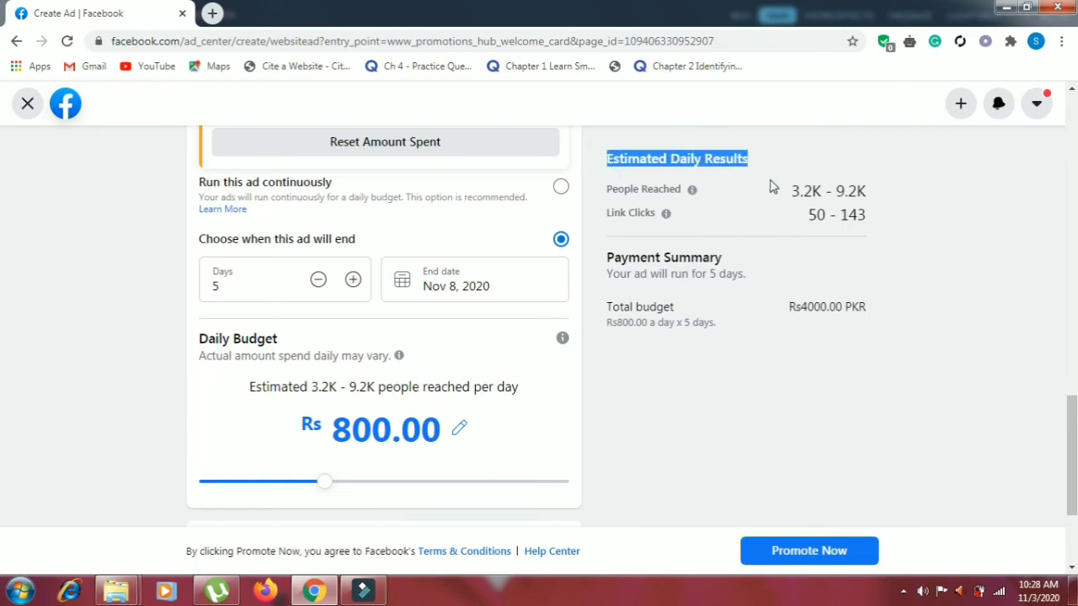
pyautogui.moveTo(796, 198)
pyautogui.mouseDown()
pyautogui.moveTo(834, 192)
pyautogui.moveTo(794, 192)
pyautogui.mouseUp()
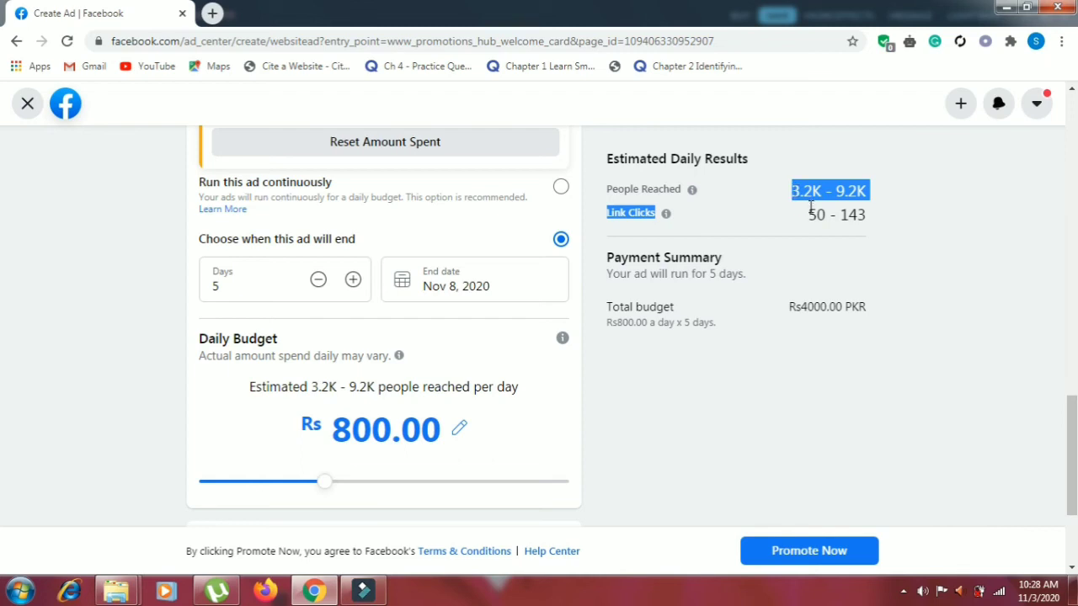
pyautogui.moveTo(810, 217); pyautogui.dragTo(870, 219)
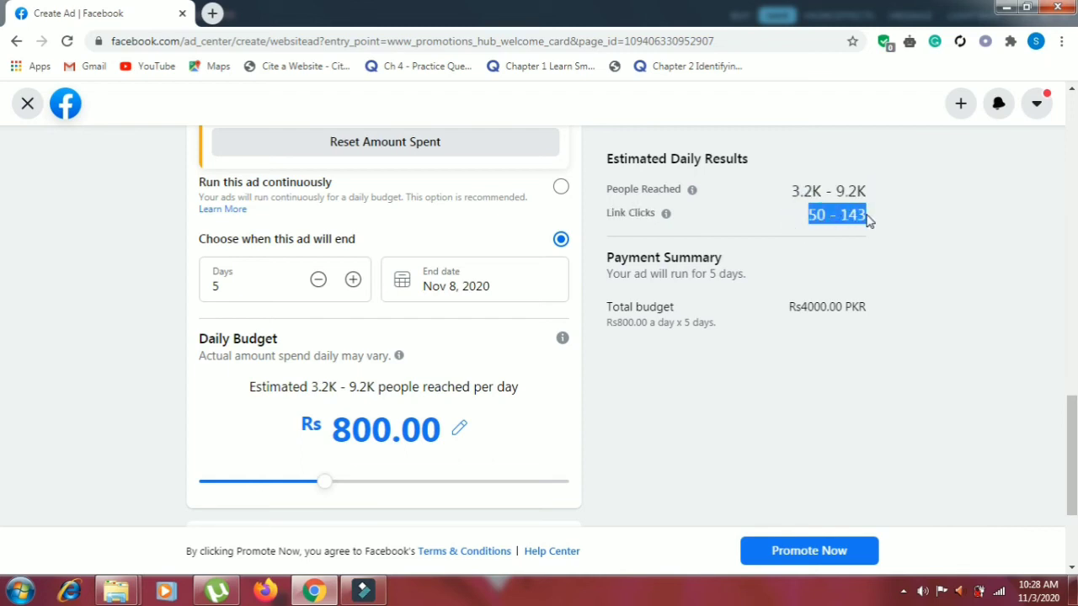
pyautogui.click(933, 233)
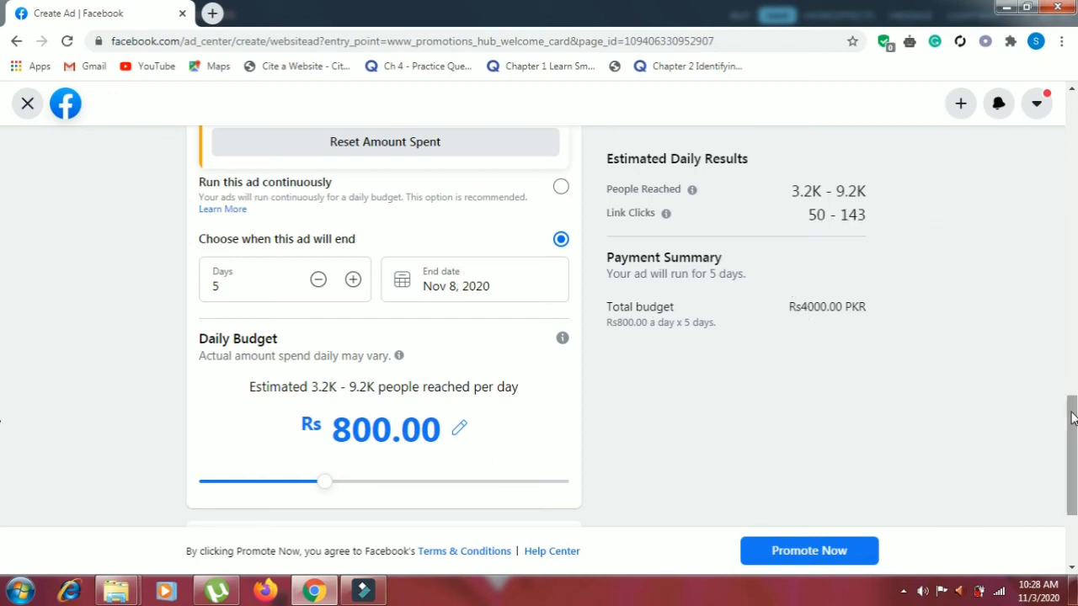
# Set the ad's placements to Facebook and Instagram, excluding Messenger
pyautogui.moveTo(1072, 413); pyautogui.dragTo(1074, 480)
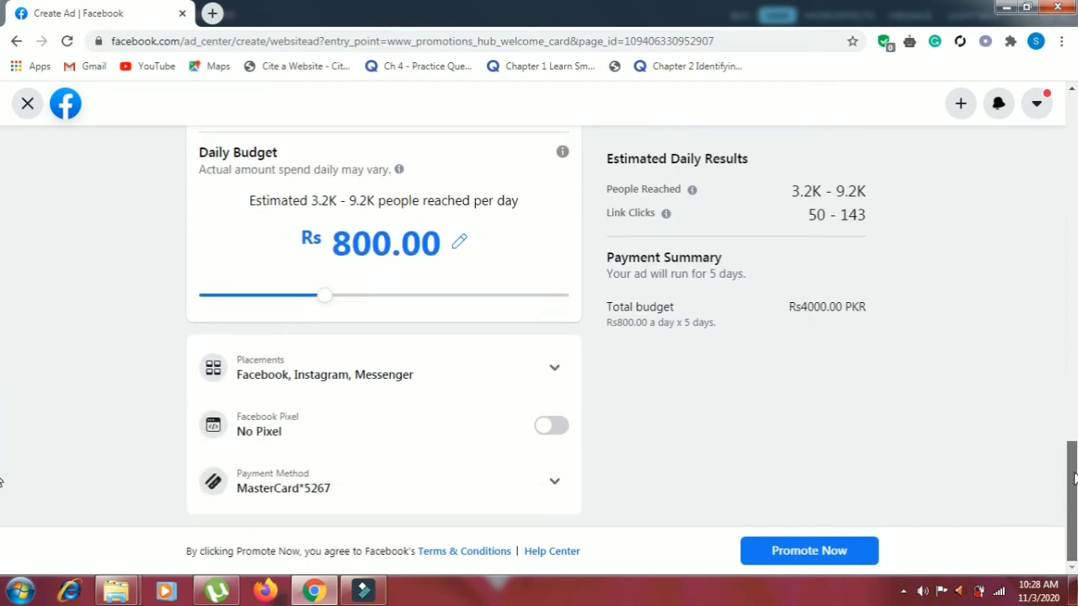
pyautogui.click(558, 376)
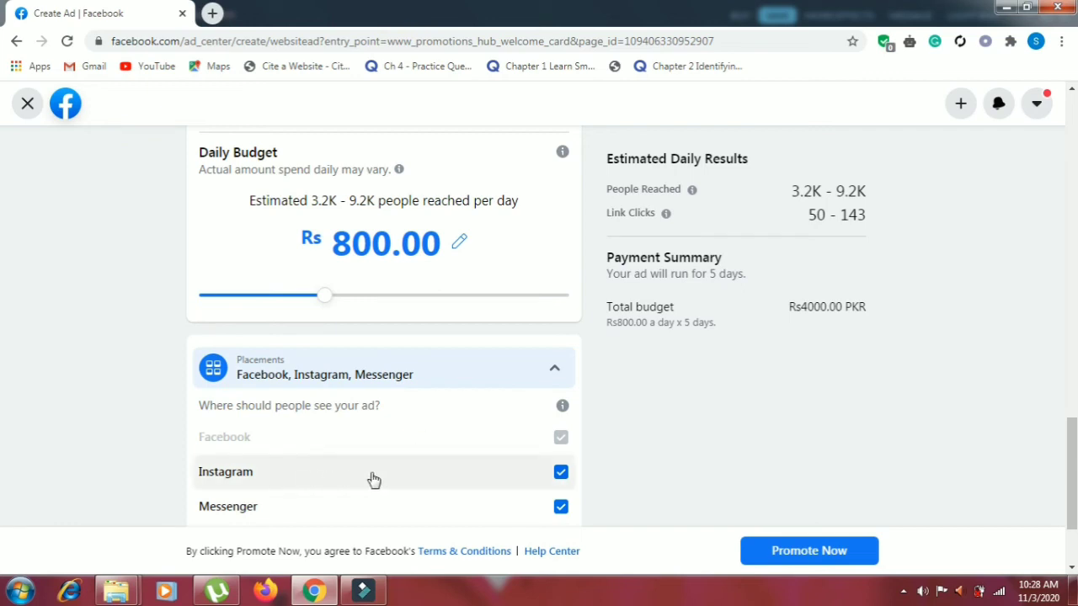
pyautogui.click(561, 475)
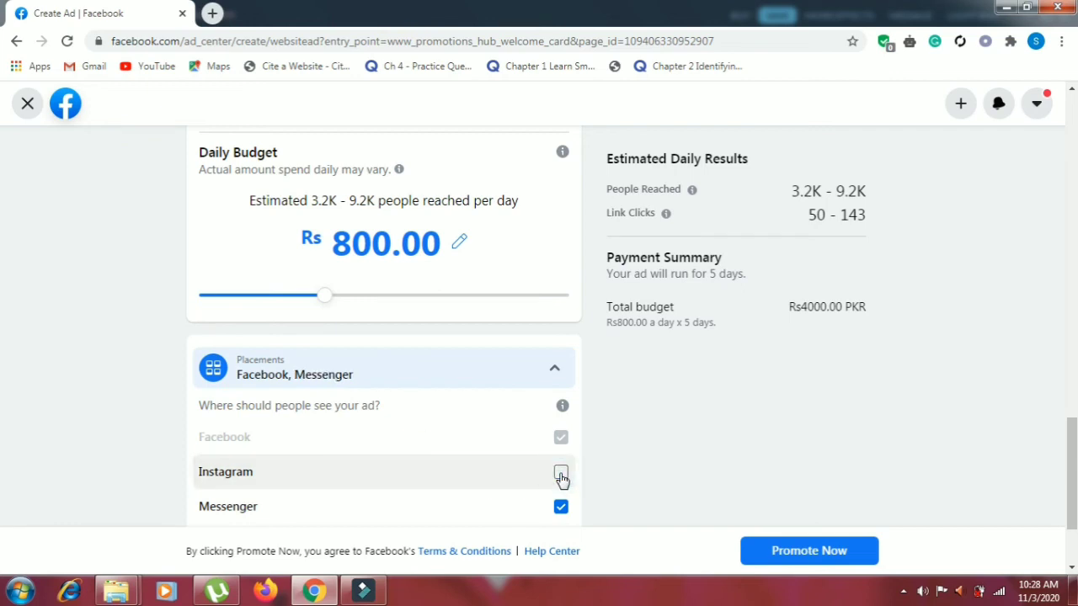
pyautogui.click(561, 507)
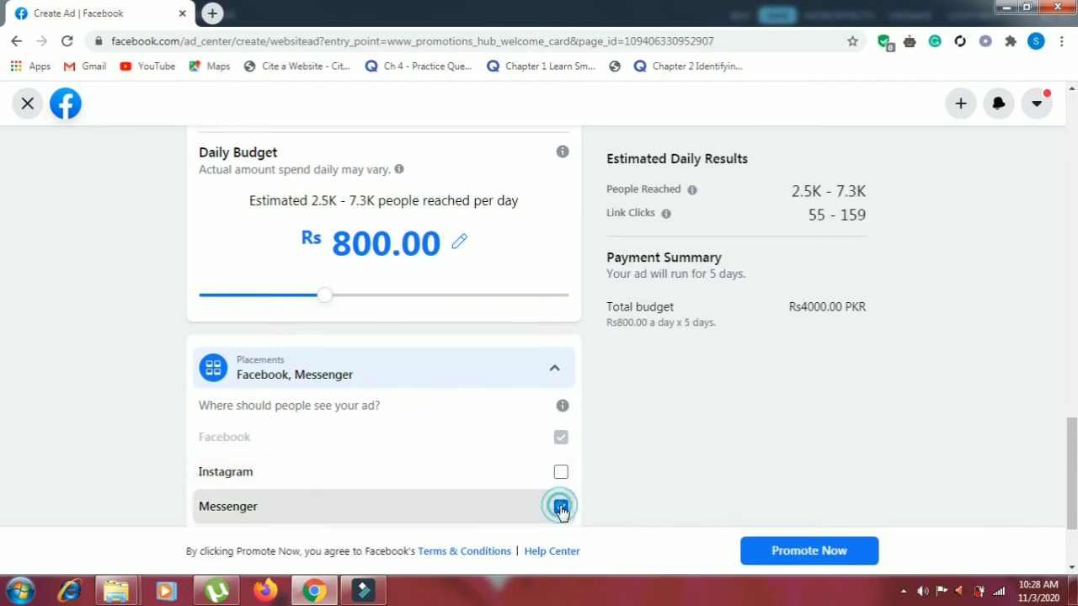
pyautogui.click(562, 474)
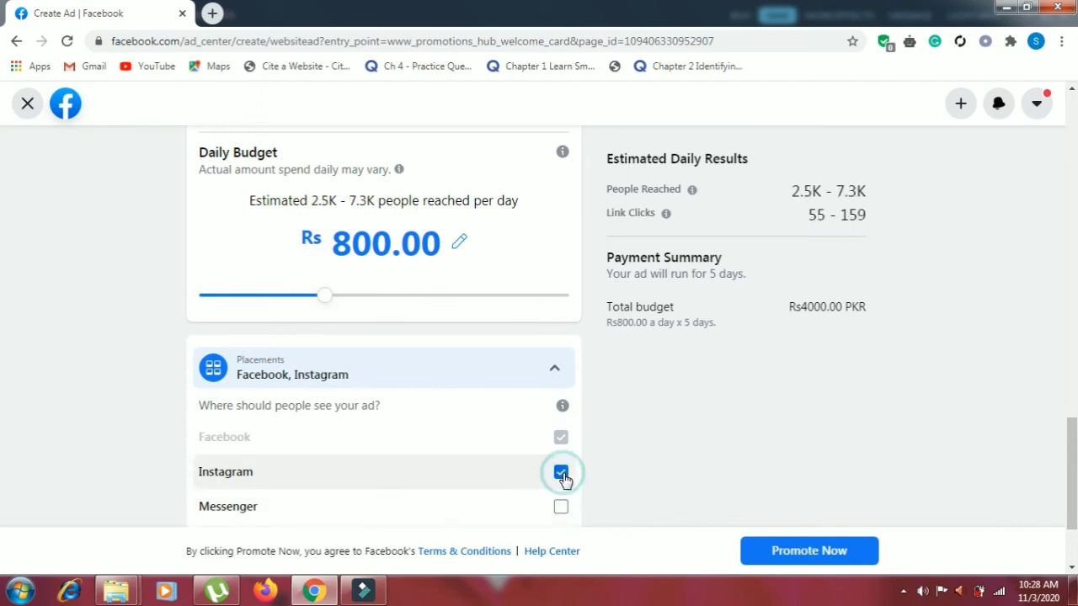
# Add Messenger to the ad's placements alongside Facebook and Instagram, and dismiss the Windows color scheme prompt
pyautogui.click(561, 508)
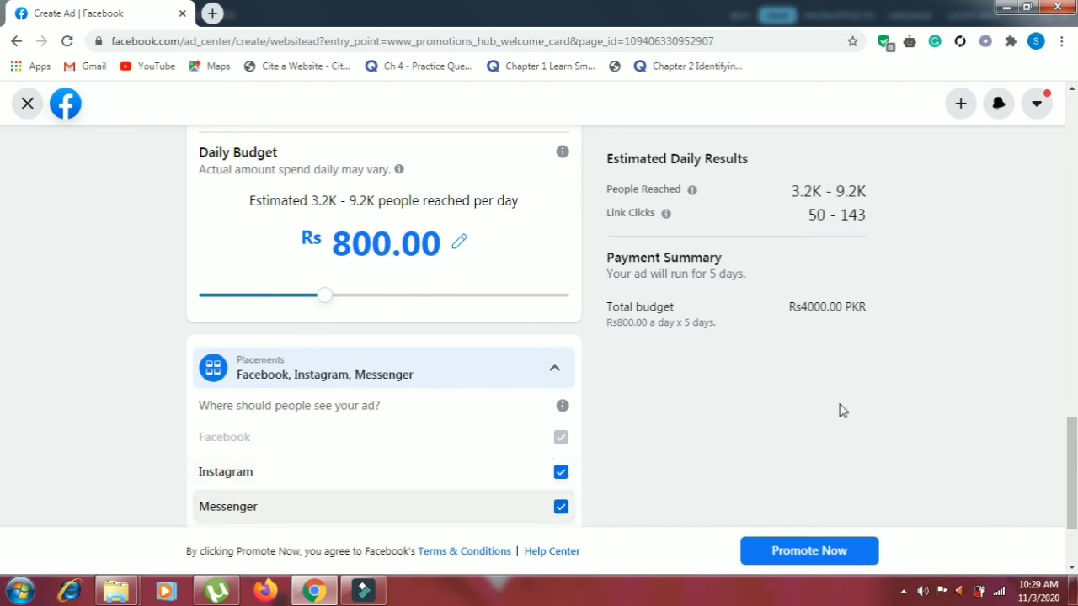
pyautogui.scroll(-2, 1073, 426)
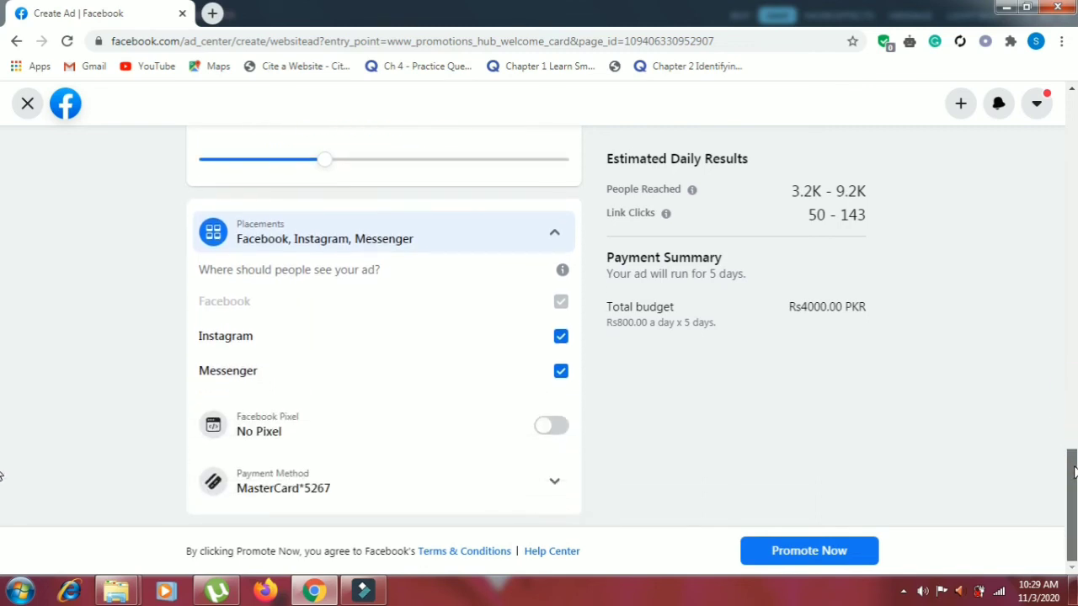
pyautogui.click(556, 240)
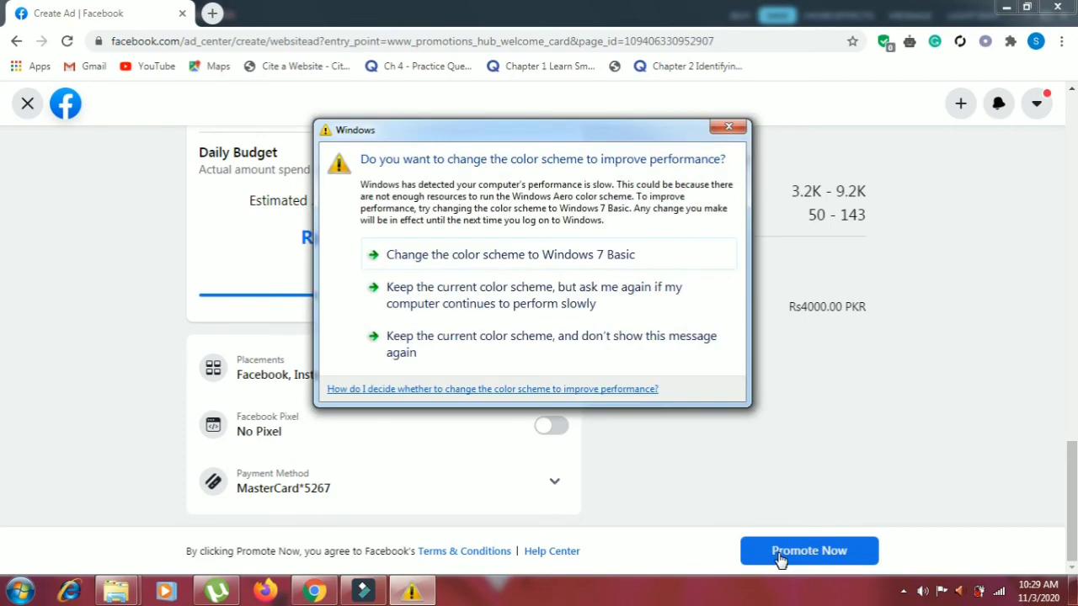
pyautogui.click(729, 126)
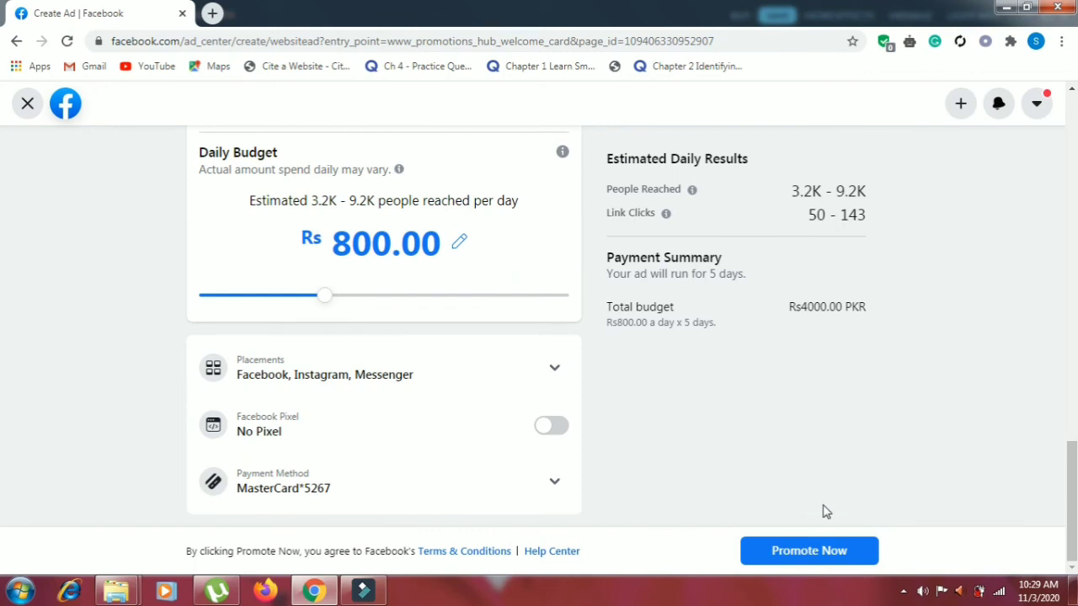
# Return to the ad creative and examine the Ad Preview of the Style Specialz ad
pyautogui.moveTo(1074, 455); pyautogui.dragTo(1065, 119)
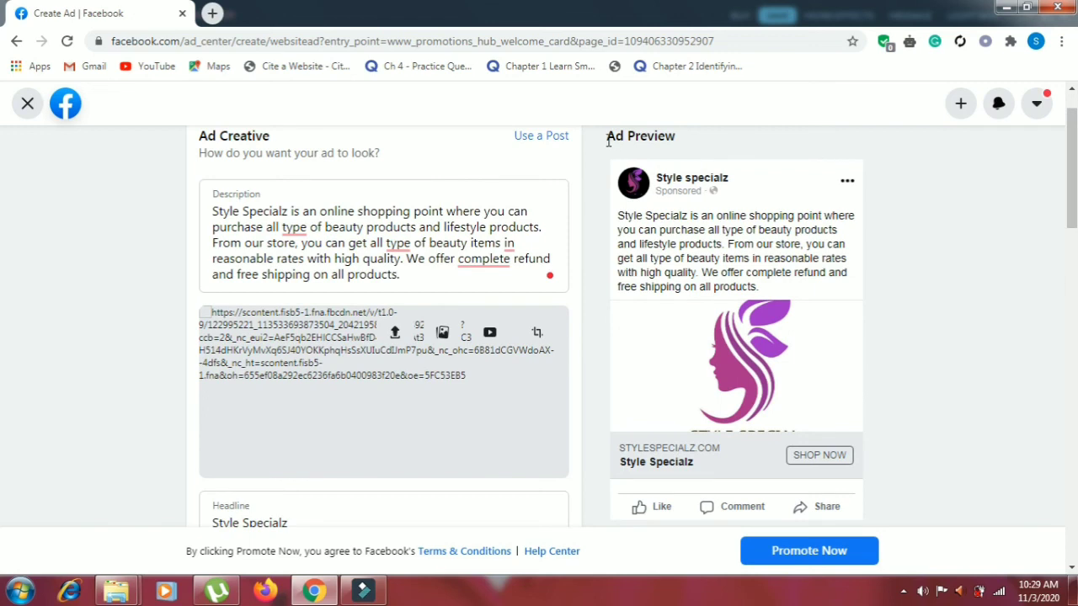
pyautogui.moveTo(608, 141); pyautogui.dragTo(687, 145)
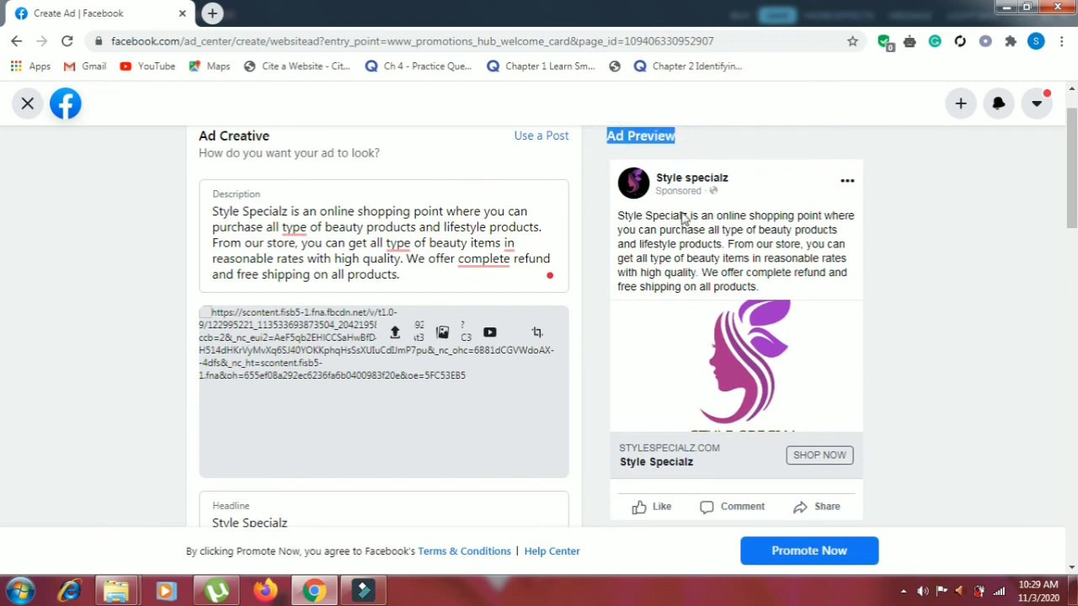